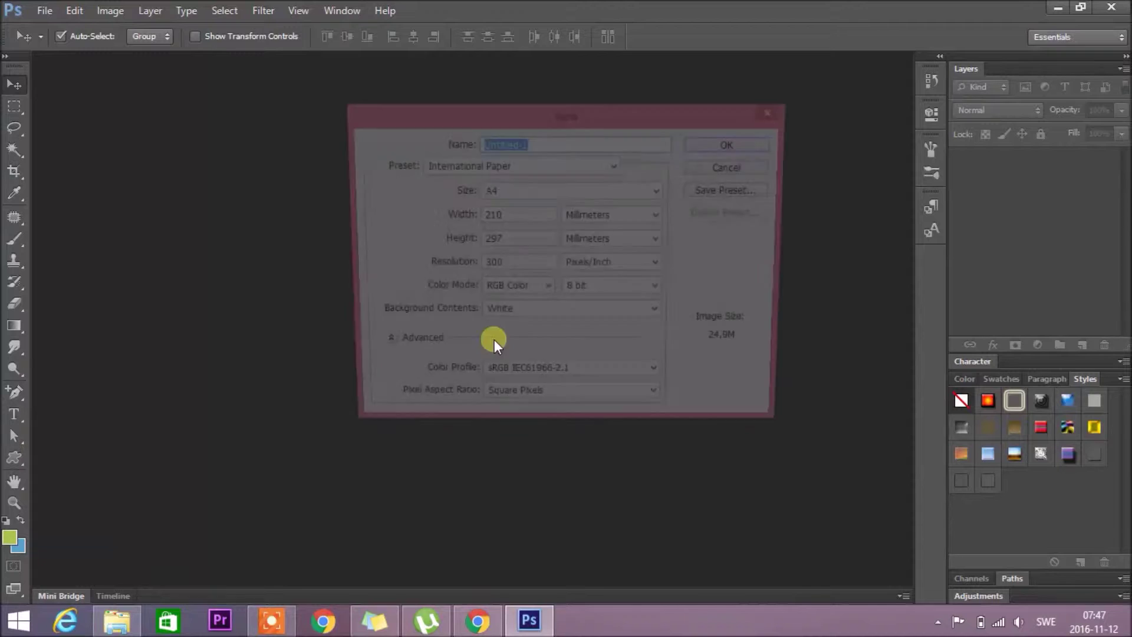
Create a new A4 document and choose the rounded-square preset shape
{"action": "left_click", "coordinate": [737, 144]}
{"action": "left_click", "coordinate": [14, 466]}
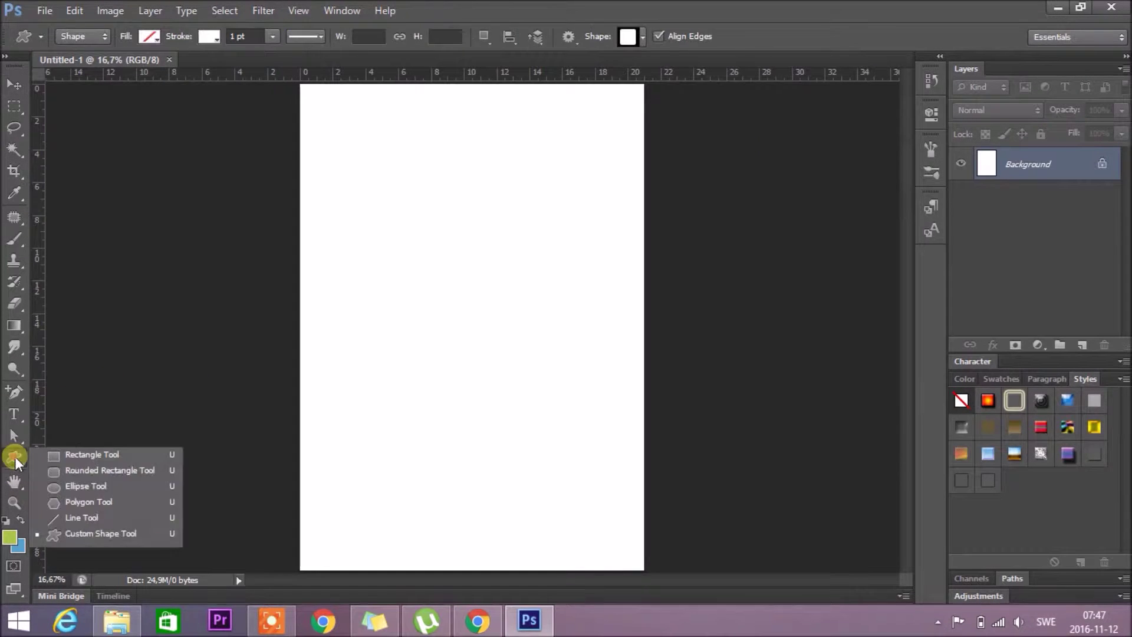
{"action": "left_click", "coordinate": [631, 36]}
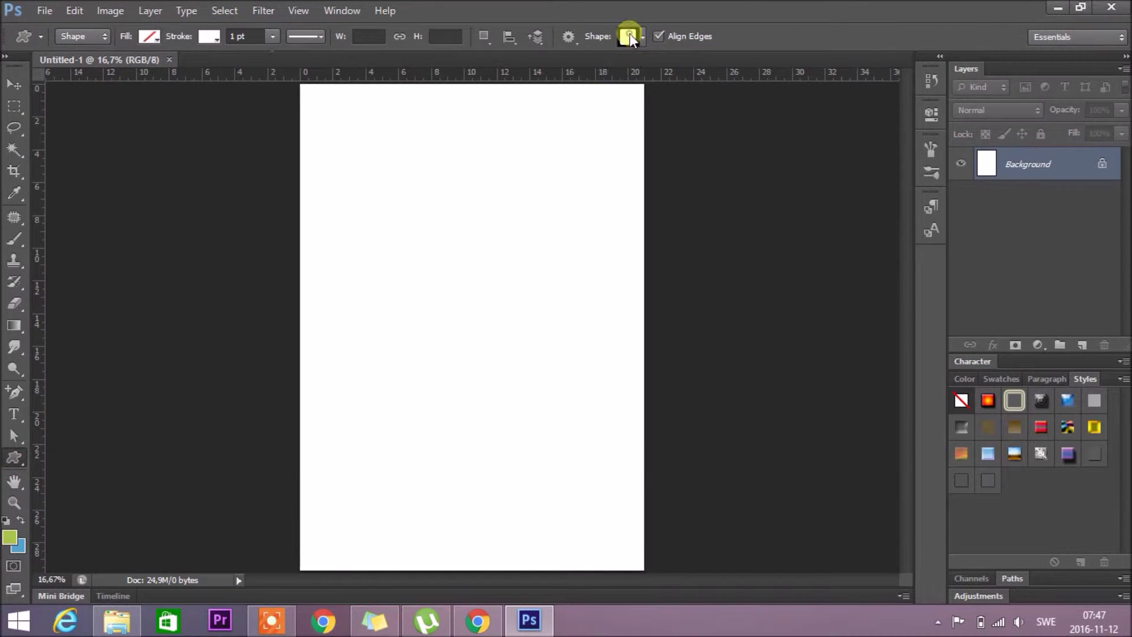
{"action": "double_click", "coordinate": [796, 94]}
Draw a 14 cm (1654 px) rounded square with green fill and no stroke
{"action": "left_click", "coordinate": [163, 34]}
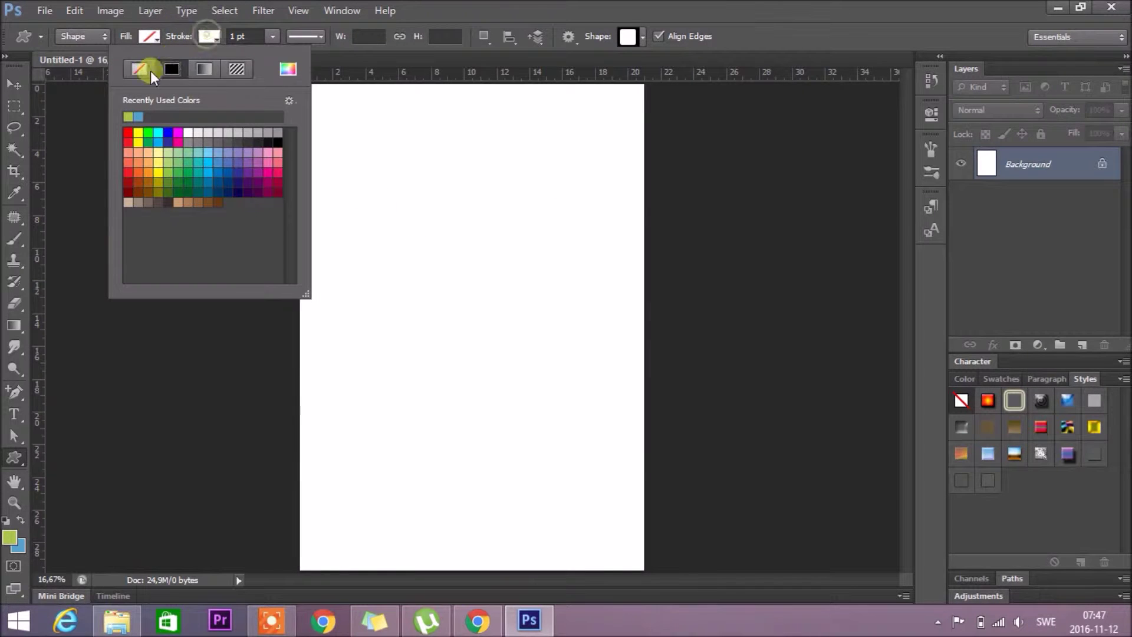
{"action": "left_click", "coordinate": [162, 66]}
{"action": "left_click", "coordinate": [147, 37]}
{"action": "left_click", "coordinate": [68, 118]}
{"action": "left_click_drag", "start_coordinate": [361, 192], "coordinate": [596, 444]}
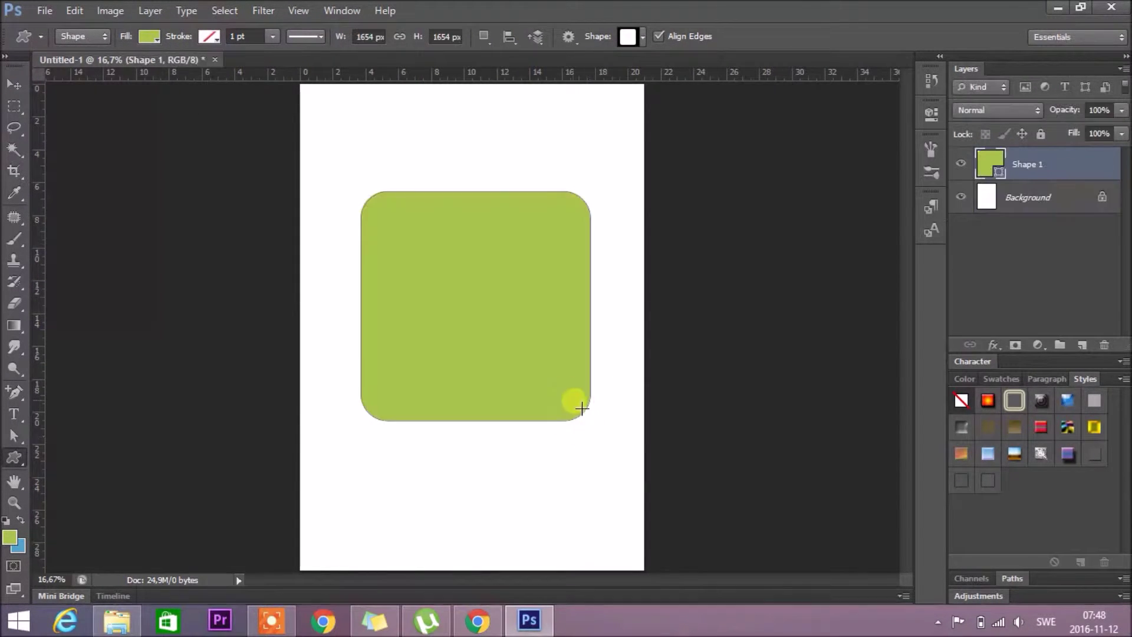
{"action": "key", "text": "ctrl+plus"}
Draw a smaller rounded square, about 11.3 cm wide, inside the first
{"action": "left_click", "coordinate": [1081, 345]}
{"action": "left_click_drag", "start_coordinate": [300, 134], "coordinate": [585, 424]}
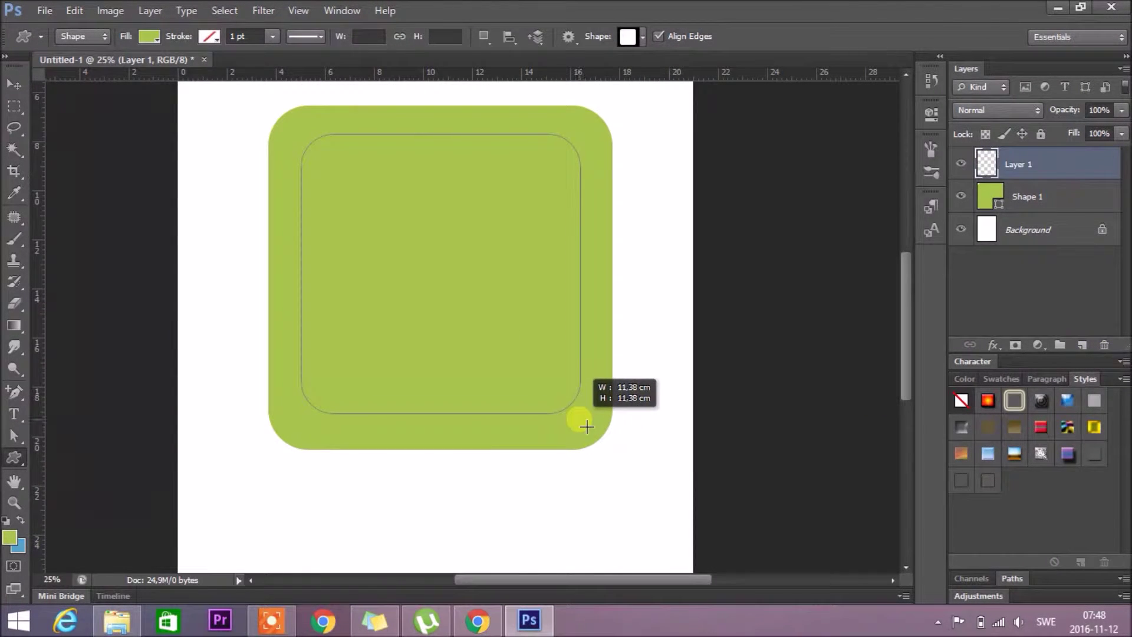
{"action": "left_click_drag", "start_coordinate": [584, 424], "coordinate": [585, 424]}
{"action": "left_click", "coordinate": [542, 363], "text": "ctrl"}
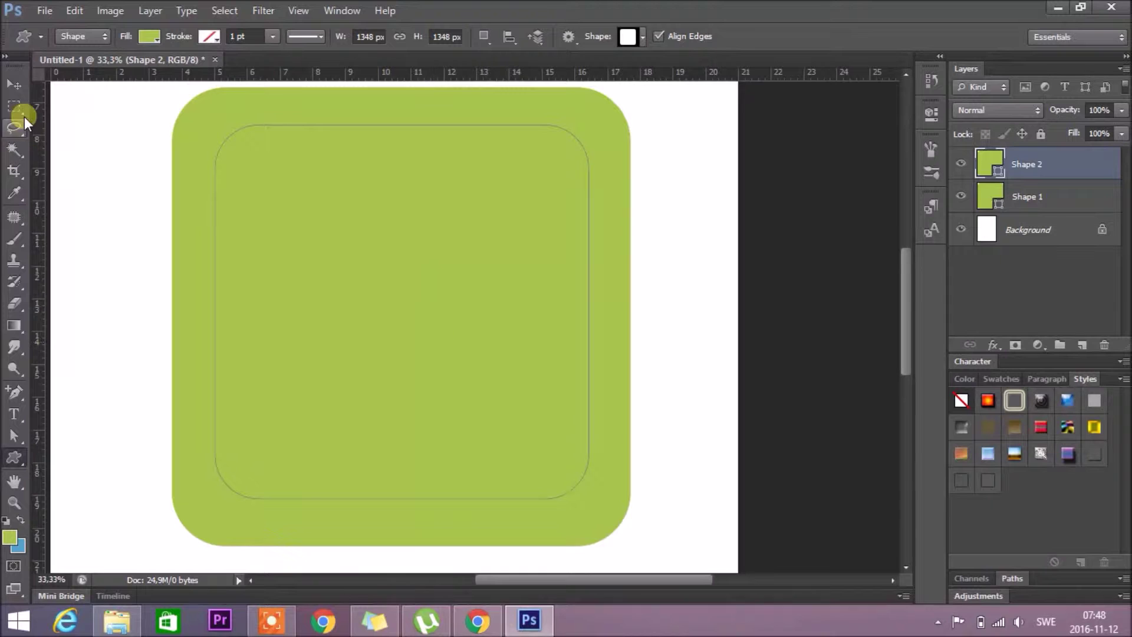
Nudge the inner square down and left to centre it, then select its lower-right corner points
{"action": "left_click", "coordinate": [13, 87]}
{"action": "key", "text": "shift+Down"}
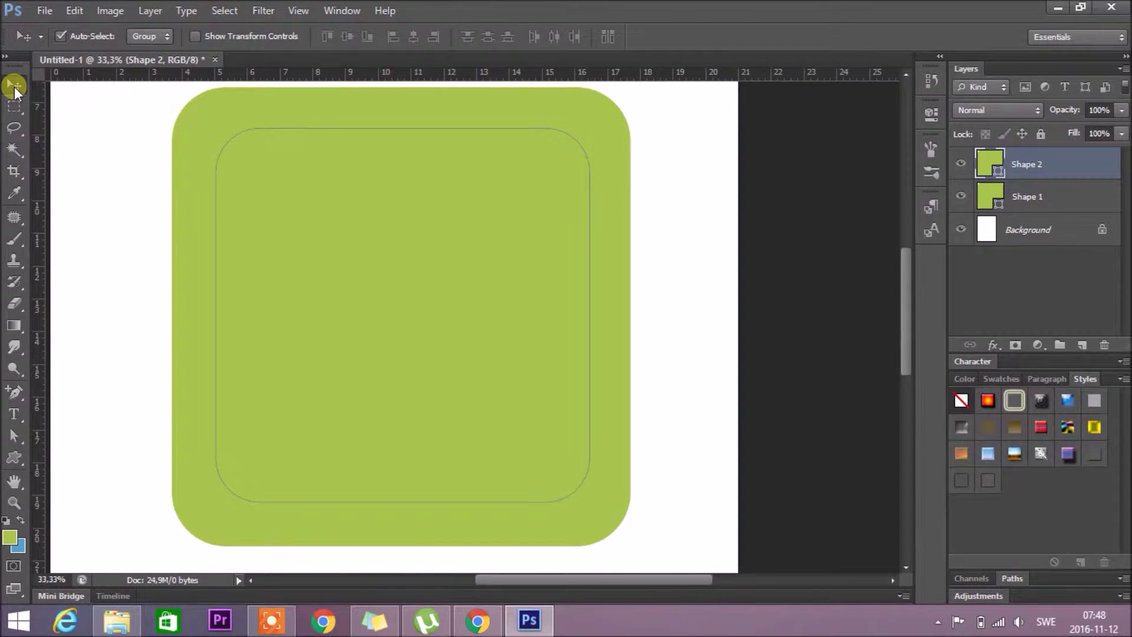
{"action": "key", "text": "shift+Left"}
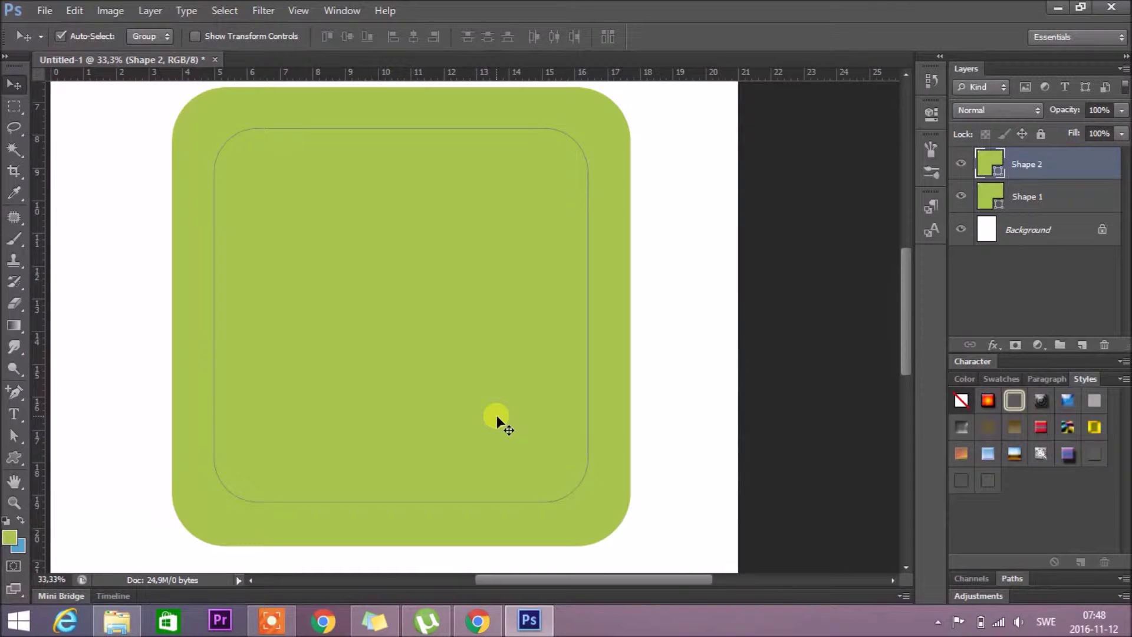
{"action": "scroll", "coordinate": [537, 439], "scroll_direction": "up", "scroll_amount": 1}
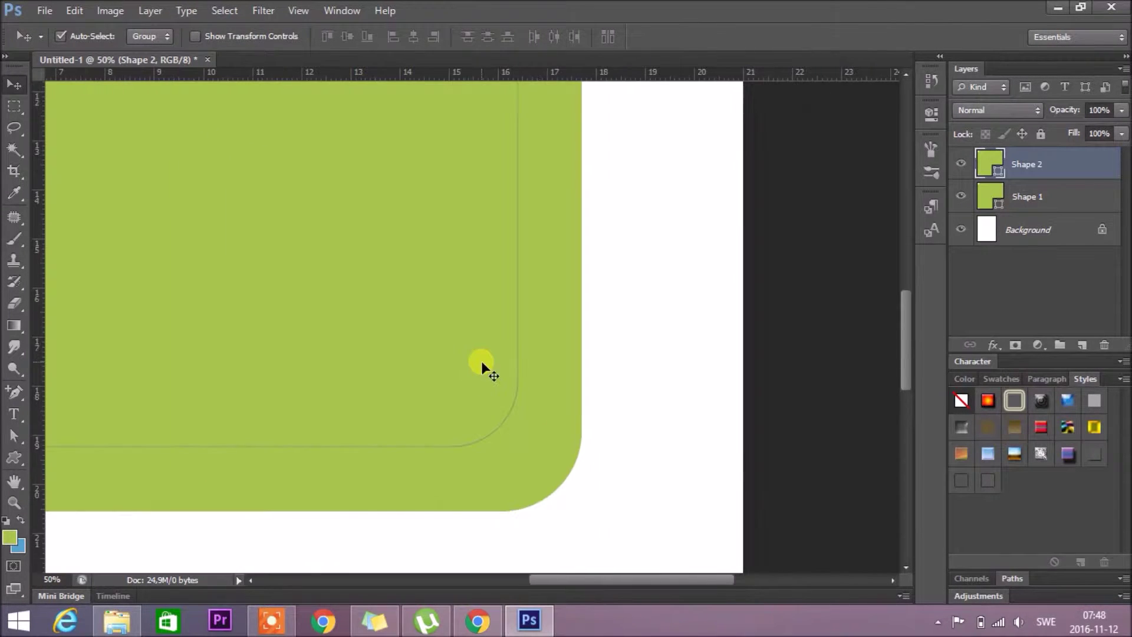
{"action": "key", "text": "a"}
{"action": "mouse_move", "coordinate": [497, 369]}
{"action": "left_mouse_down"}
{"action": "mouse_move", "coordinate": [545, 407]}
{"action": "mouse_move", "coordinate": [538, 387]}
{"action": "mouse_move", "coordinate": [581, 381]}
{"action": "left_mouse_up"}
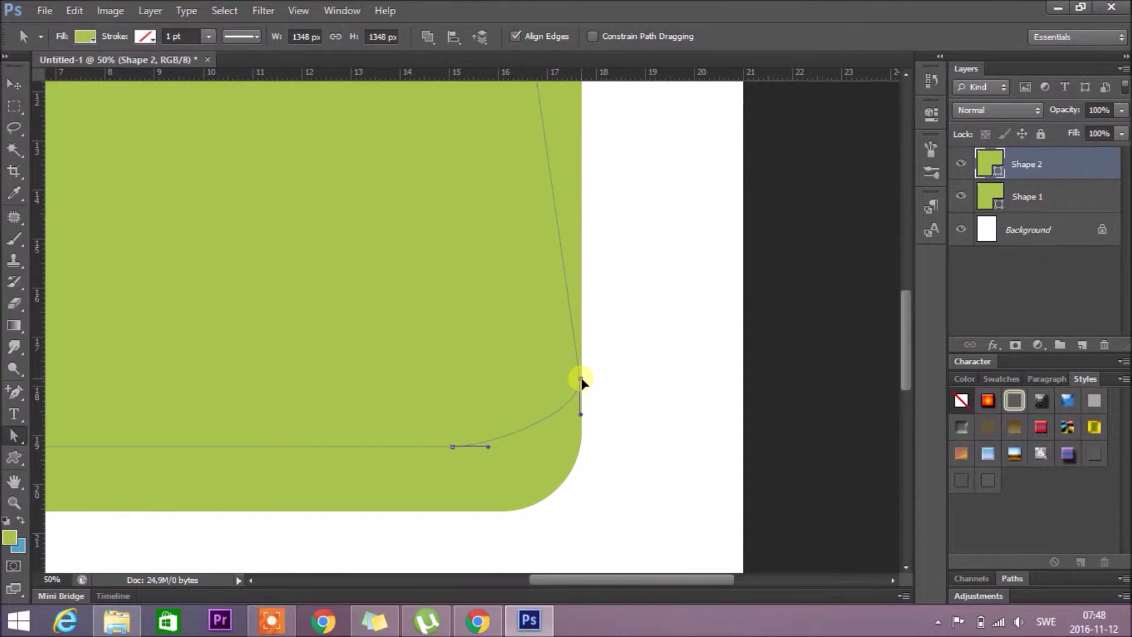
Add an anchor point on the inner square's right edge and pull it to reshape the curve
{"action": "left_click", "coordinate": [11, 392]}
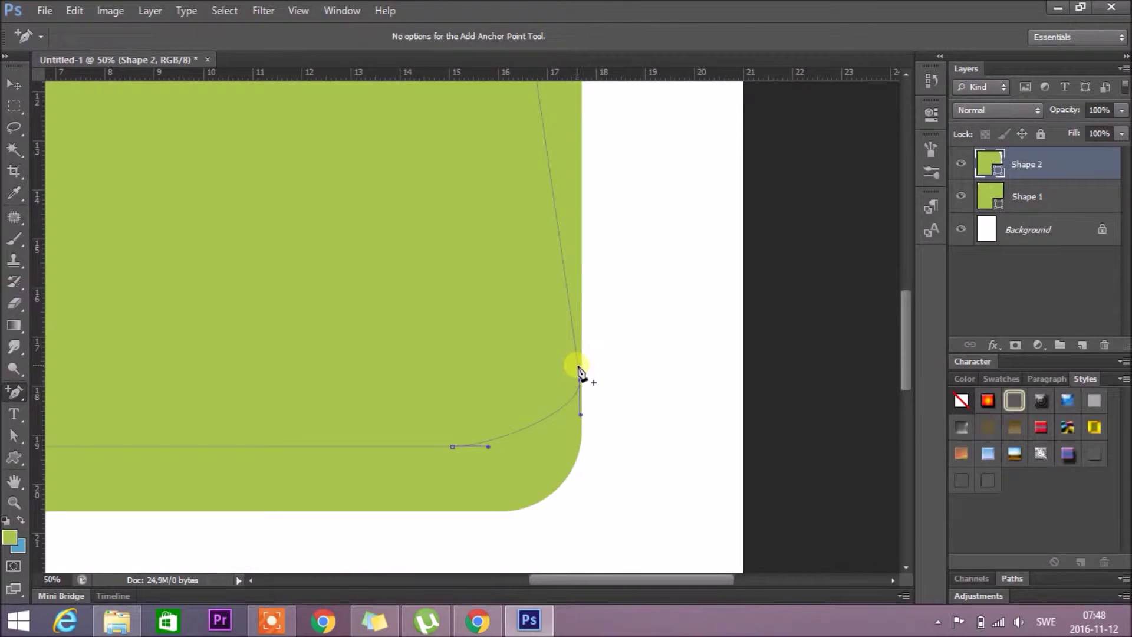
{"action": "left_click", "coordinate": [576, 340]}
{"action": "left_click", "coordinate": [14, 436]}
{"action": "mouse_move", "coordinate": [573, 333]}
{"action": "left_mouse_down"}
{"action": "mouse_move", "coordinate": [520, 341]}
{"action": "mouse_move", "coordinate": [556, 431]}
{"action": "left_mouse_up"}
Place two vertical guides, one at 17.67 cm, and align the right-edge anchors onto them
{"action": "left_click_drag", "start_coordinate": [43, 199], "coordinate": [512, 194]}
{"action": "left_click_drag", "start_coordinate": [48, 220], "coordinate": [583, 236]}
{"action": "left_click_drag", "start_coordinate": [500, 395], "coordinate": [511, 389]}
{"action": "left_click", "coordinate": [517, 502]}
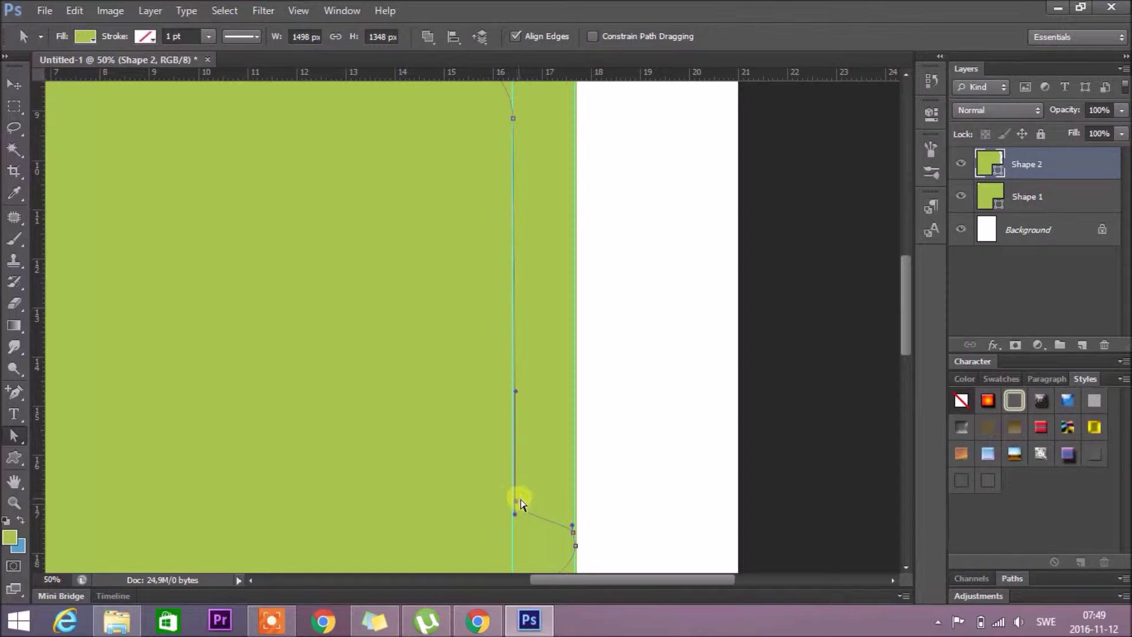
{"action": "left_click_drag", "start_coordinate": [515, 502], "coordinate": [512, 502]}
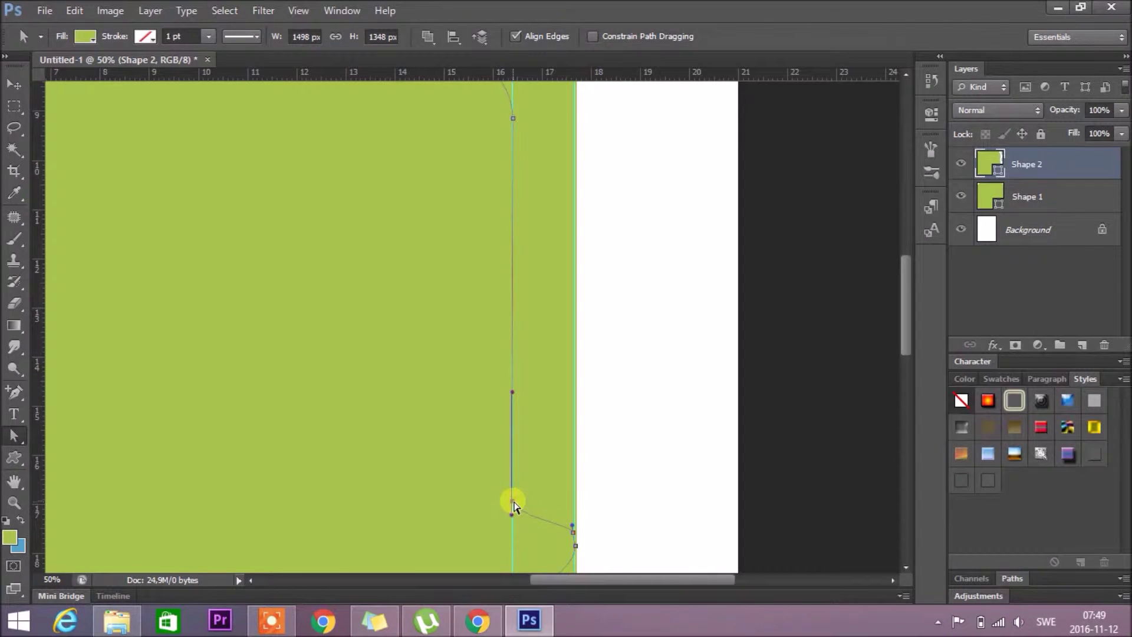
Raise the corner anchor to smooth the curl, then rasterize the Shape 2 layer
{"action": "scroll", "coordinate": [530, 342], "scroll_direction": "down", "scroll_amount": 2}
{"action": "left_click", "coordinate": [518, 363], "text": "ctrl+alt"}
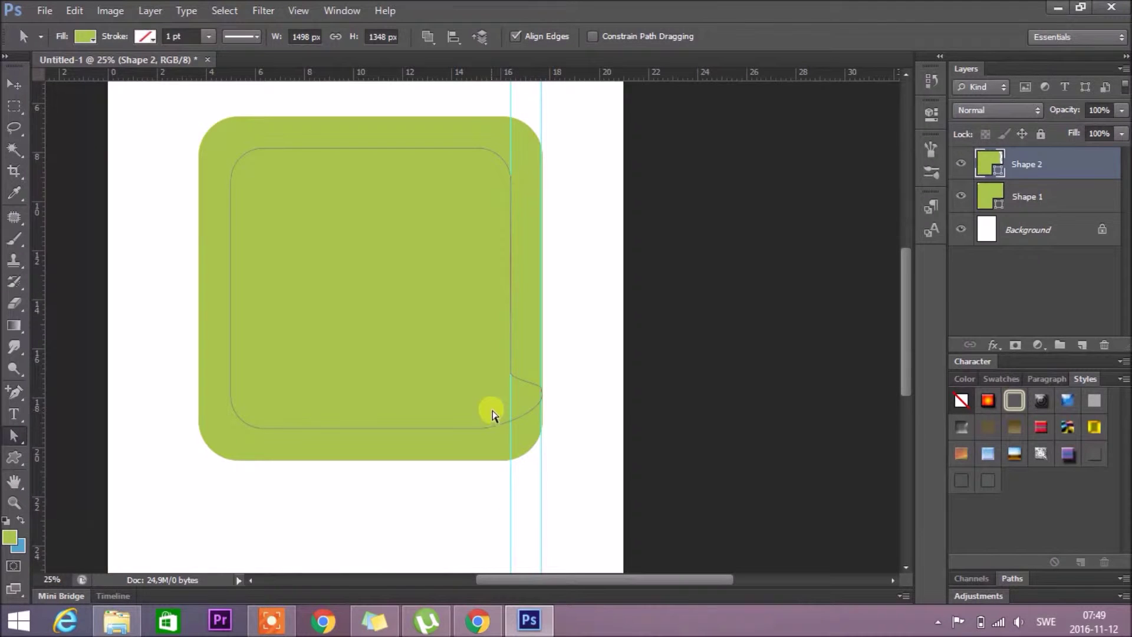
{"action": "left_click", "coordinate": [533, 430], "text": "ctrl"}
{"action": "left_click", "coordinate": [532, 429], "text": "ctrl"}
{"action": "left_click", "coordinate": [553, 398], "text": "ctrl"}
{"action": "left_click", "coordinate": [553, 398], "text": "ctrl"}
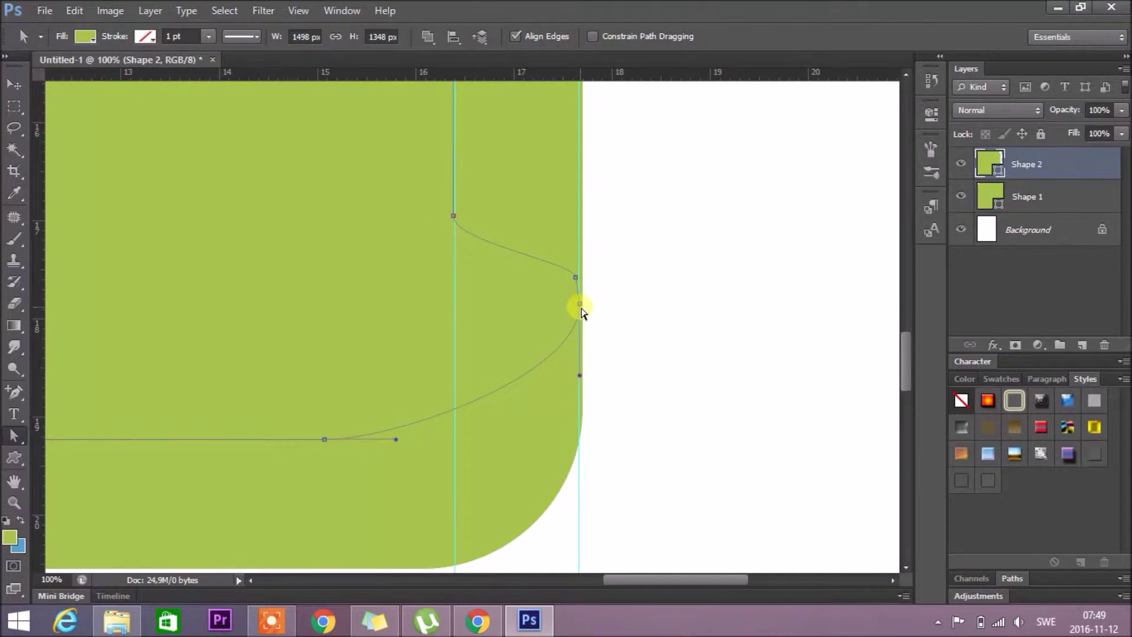
{"action": "left_click_drag", "start_coordinate": [583, 298], "coordinate": [583, 291]}
{"action": "left_click", "coordinate": [551, 368], "text": "ctrl+alt"}
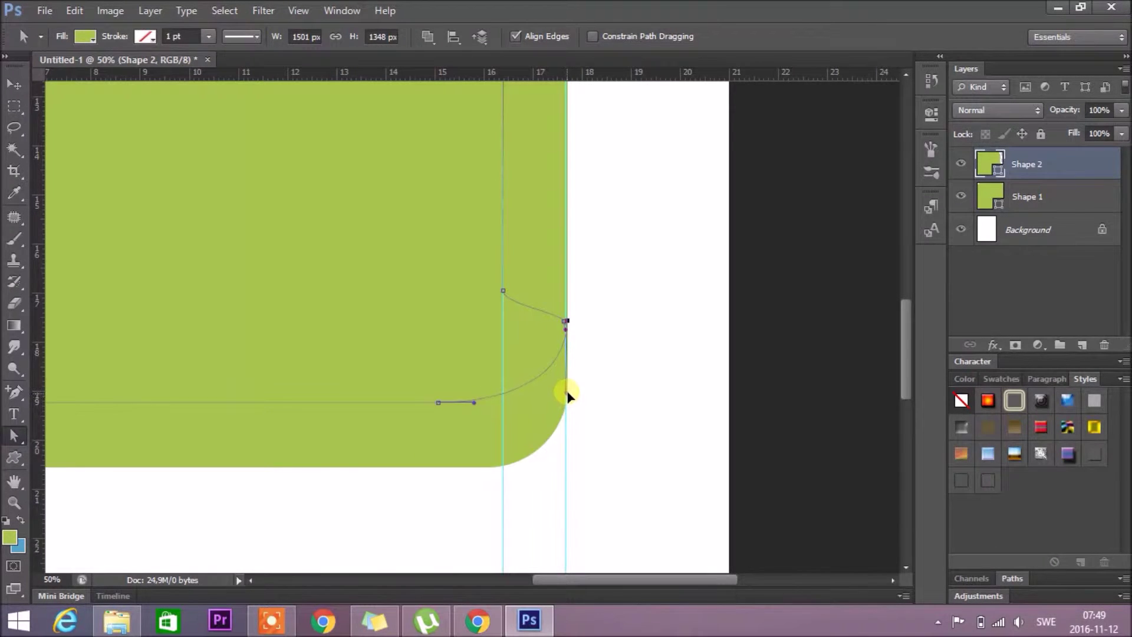
{"action": "right_click", "coordinate": [1027, 169]}
{"action": "left_click", "coordinate": [932, 156]}
Rasterize Shape 1, cut Shape 2's outline out of it, and hide Shape 2
{"action": "right_click", "coordinate": [1037, 201]}
{"action": "left_click", "coordinate": [986, 170]}
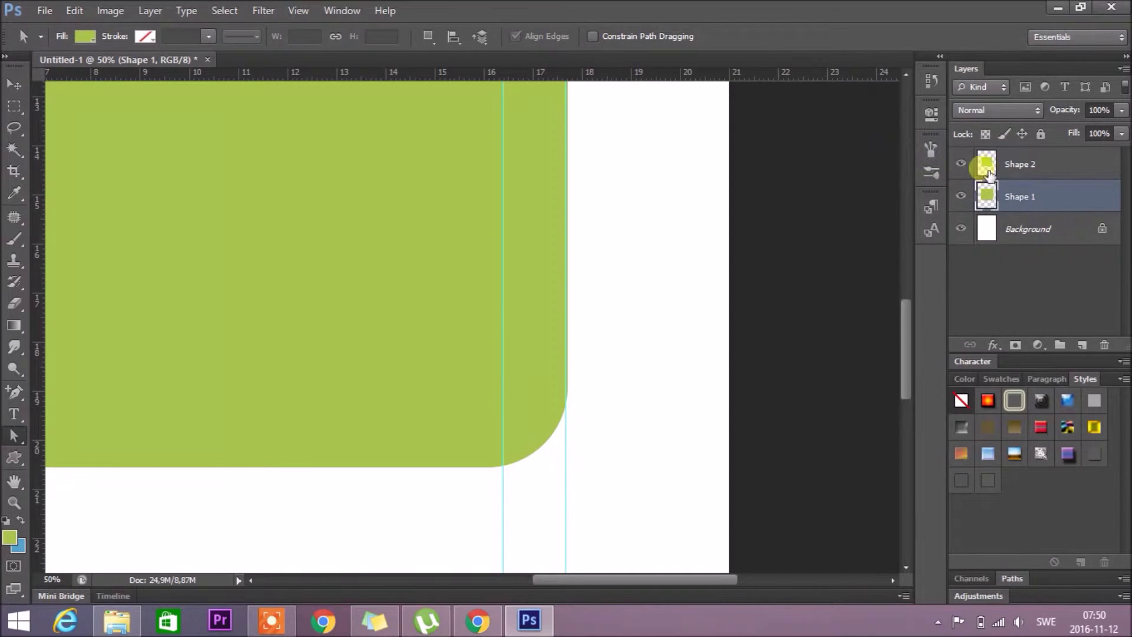
{"action": "left_click", "coordinate": [987, 164], "text": "ctrl"}
{"action": "left_click", "coordinate": [1036, 193]}
{"action": "key", "text": "Delete"}
{"action": "left_click", "coordinate": [961, 163]}
{"action": "key", "text": "ctrl+0"}
{"action": "key", "text": "ctrl+d"}
Select the green frame's right side and shift it inward to the left
{"action": "key", "text": "v"}
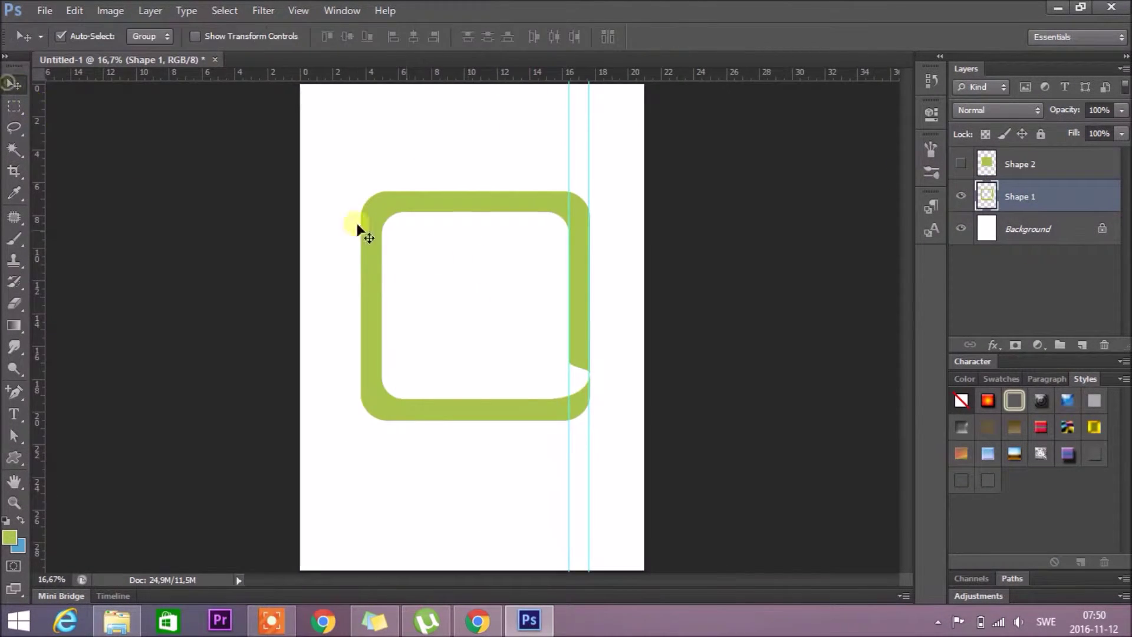
{"action": "scroll", "coordinate": [566, 242], "scroll_direction": "up", "scroll_amount": 1}
{"action": "key", "text": "m"}
{"action": "left_click_drag", "start_coordinate": [492, 146], "coordinate": [638, 442]}
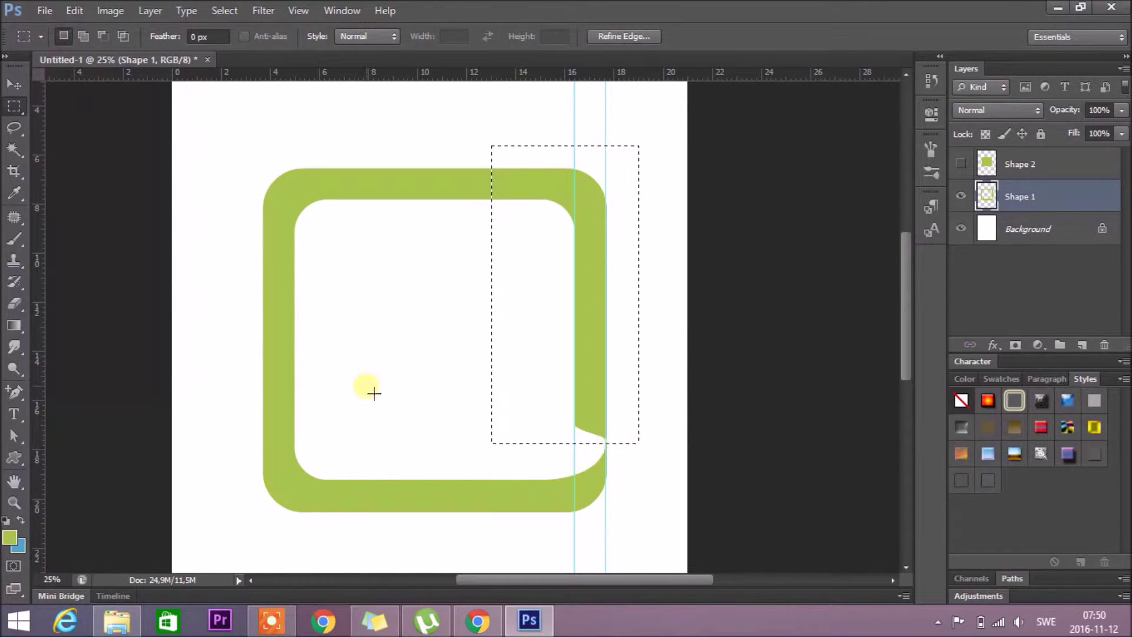
{"action": "left_click", "coordinate": [12, 84]}
{"action": "key", "text": "shift+Left"}
{"action": "key", "text": "shift+Left"}
{"action": "key", "text": "shift+Left"}
{"action": "key", "text": "shift+Left"}
{"action": "key", "text": "shift+Left"}
{"action": "key", "text": "shift+Left"}
{"action": "key", "text": "shift+Left"}
{"action": "key", "text": "shift+Left"}
{"action": "key", "text": "shift+Left"}
{"action": "key", "text": "shift+Left"}
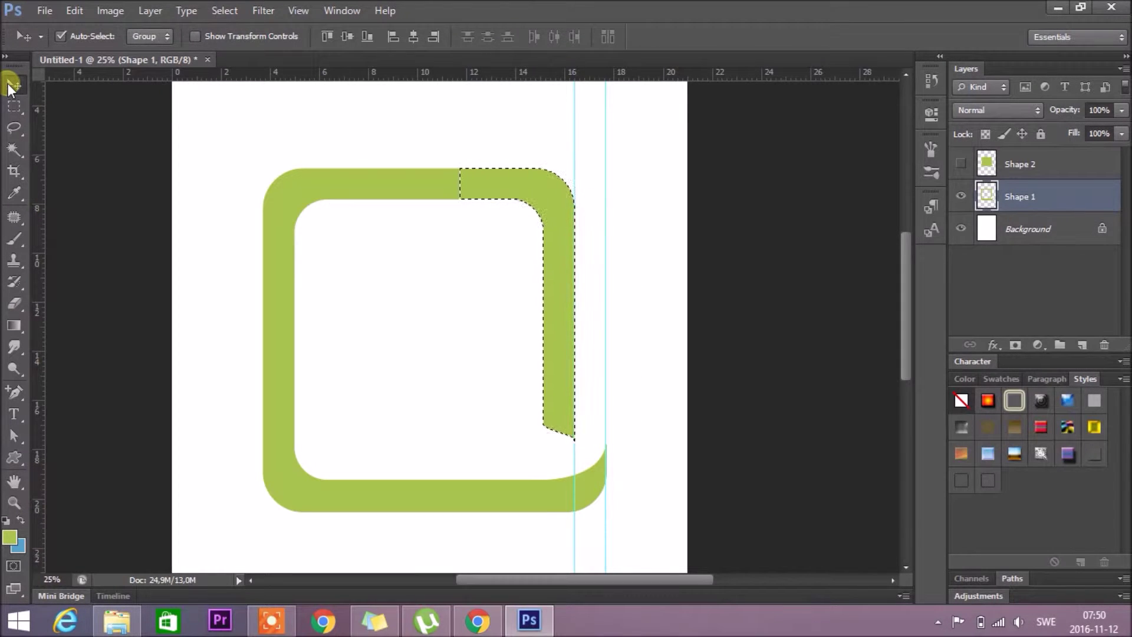
{"action": "left_click", "coordinate": [106, 161]}
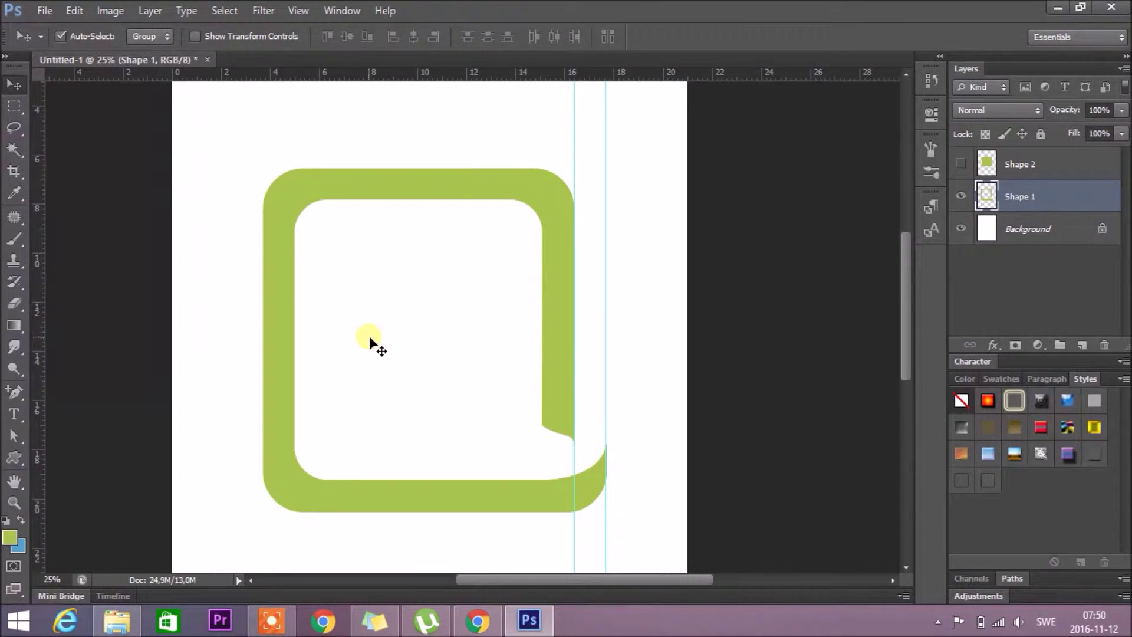
Duplicate the green frame layer and rotate the copy 135 degrees
{"action": "key", "text": "ctrl+j"}
{"action": "key", "text": "ctrl+t"}
{"action": "mouse_move", "coordinate": [613, 212]}
{"action": "left_mouse_down"}
{"action": "mouse_move", "coordinate": [413, 569]}
{"action": "mouse_move", "coordinate": [303, 430]}
{"action": "left_mouse_up"}
Turn the copied frame to 180 degrees and fill it with blue
{"action": "mouse_move", "coordinate": [442, 422]}
{"action": "left_mouse_down"}
{"action": "mouse_move", "coordinate": [424, 392]}
{"action": "mouse_move", "coordinate": [437, 387]}
{"action": "left_mouse_up"}
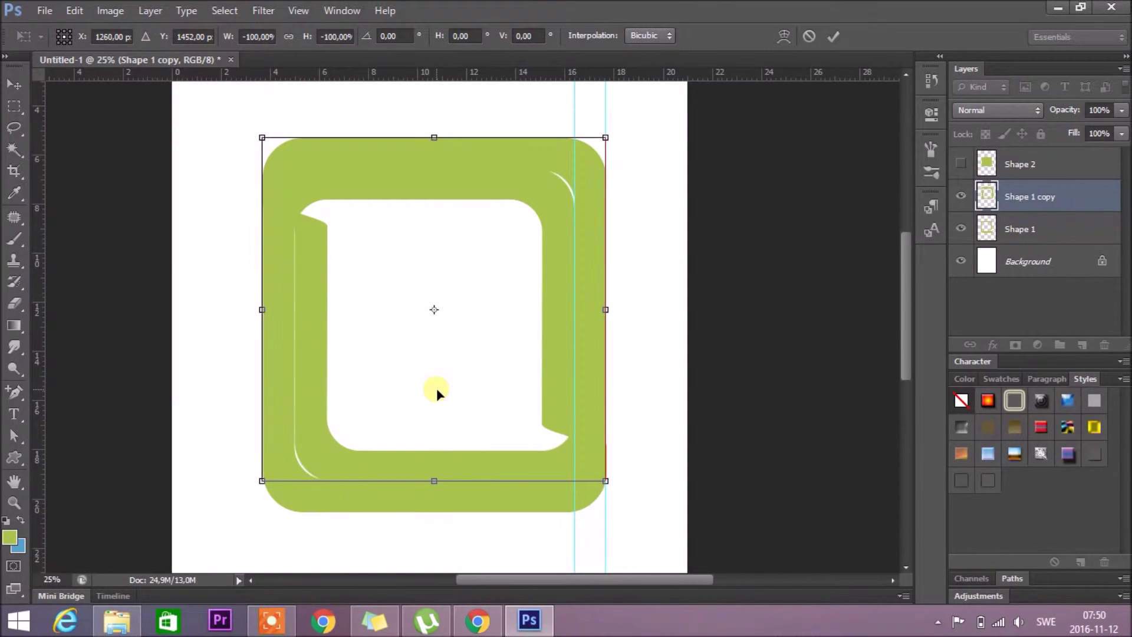
{"action": "key", "text": "Return"}
{"action": "left_click", "coordinate": [996, 197], "text": "ctrl"}
{"action": "key", "text": "ctrl+BackSpace"}
{"action": "key", "text": "ctrl+d"}
Nudge the blue frame with Shift+arrow keys until it interlocks with the green frame
{"action": "key", "text": "shift+Left"}
{"action": "key", "text": "shift+Left"}
{"action": "key", "text": "shift+Right"}
{"action": "key", "text": "shift+Right"}
{"action": "key", "text": "shift+Up"}
{"action": "key", "text": "shift+Up"}
{"action": "key", "text": "shift+Left"}
{"action": "key", "text": "shift+Left"}
{"action": "key", "text": "shift+Down"}
{"action": "key", "text": "shift+Left"}
{"action": "key", "text": "shift+Down"}
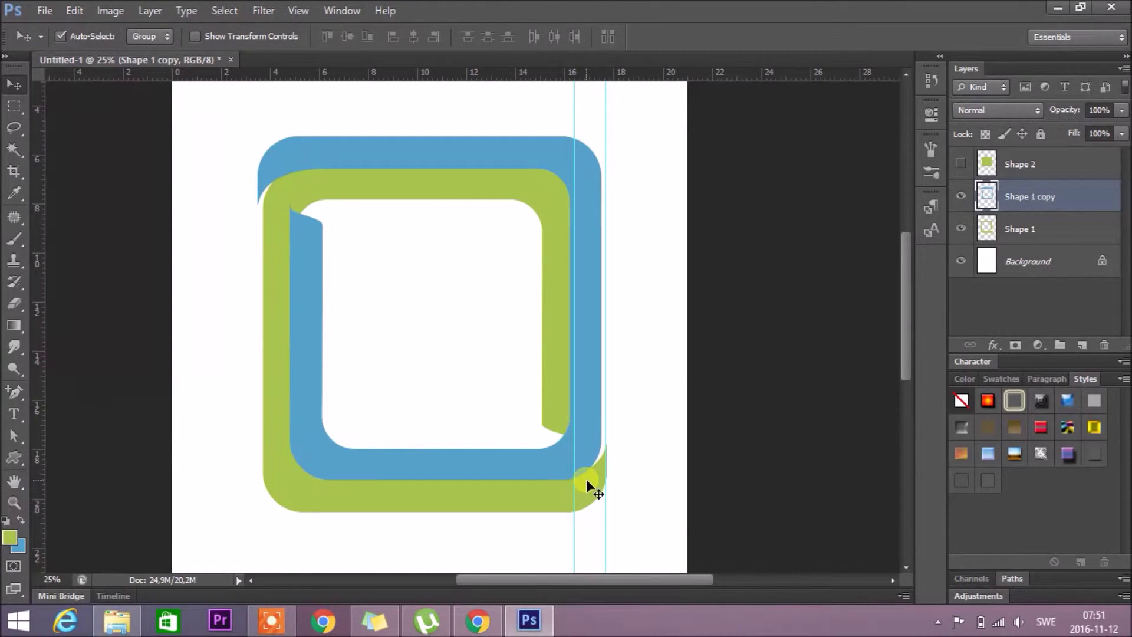
{"action": "key", "text": "shift+Down"}
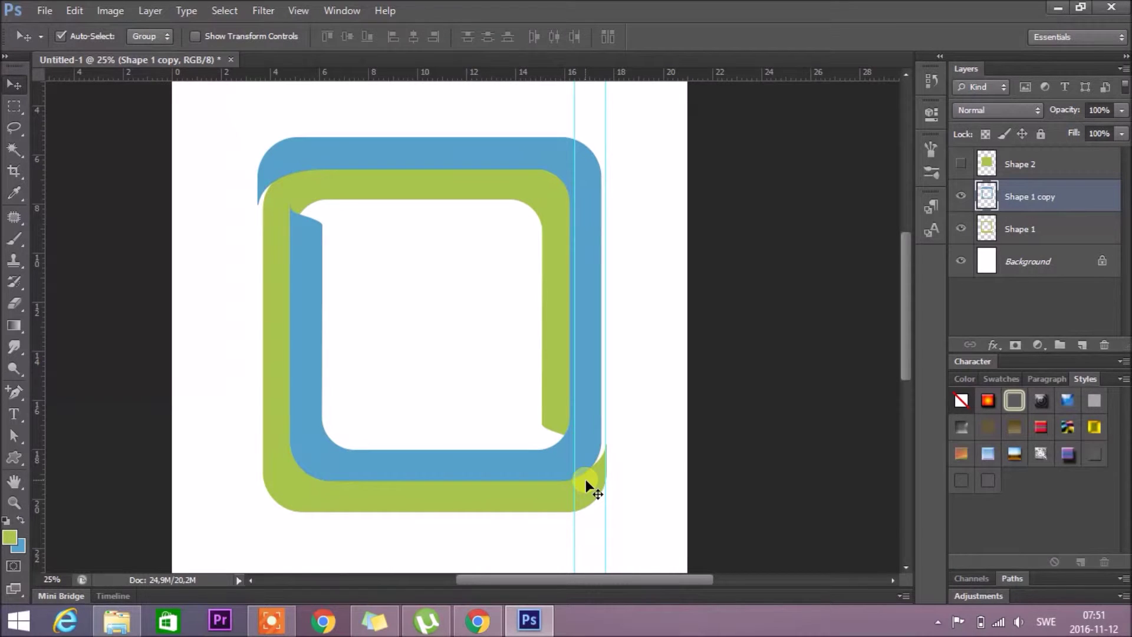
Select the blue frame's top-left area and place a vertical guide at 3.70 cm
{"action": "key", "text": "m"}
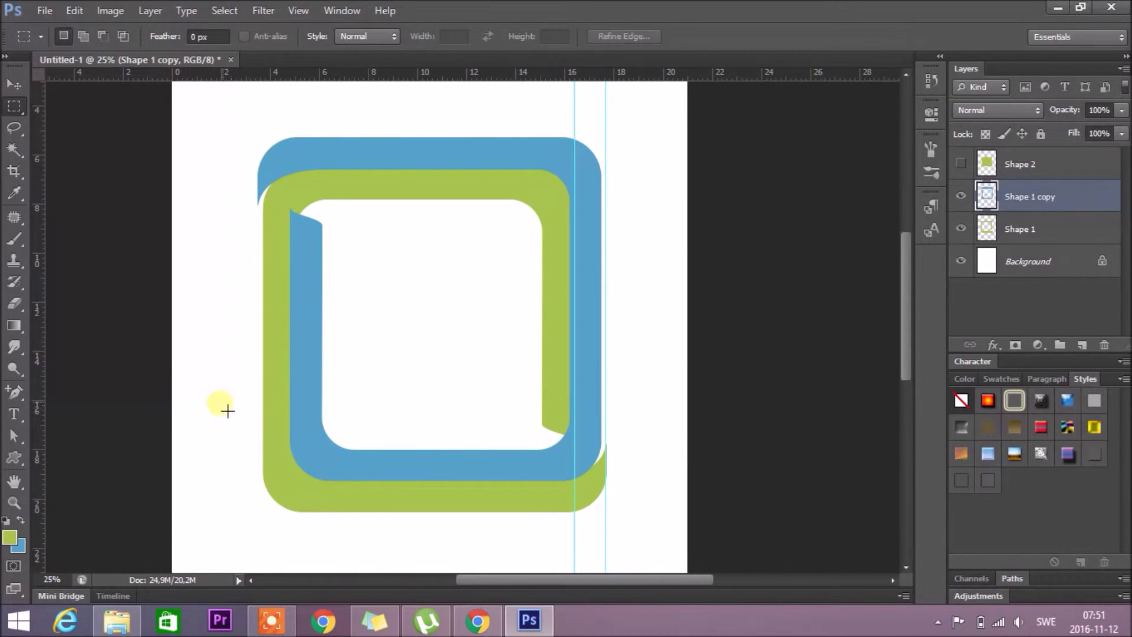
{"action": "left_click_drag", "start_coordinate": [233, 108], "coordinate": [453, 218]}
{"action": "mouse_move", "coordinate": [280, 194]}
{"action": "left_mouse_down", "text": "shift"}
{"action": "mouse_move", "coordinate": [328, 241]}
{"action": "mouse_move", "coordinate": [332, 230]}
{"action": "left_mouse_up", "text": "shift"}
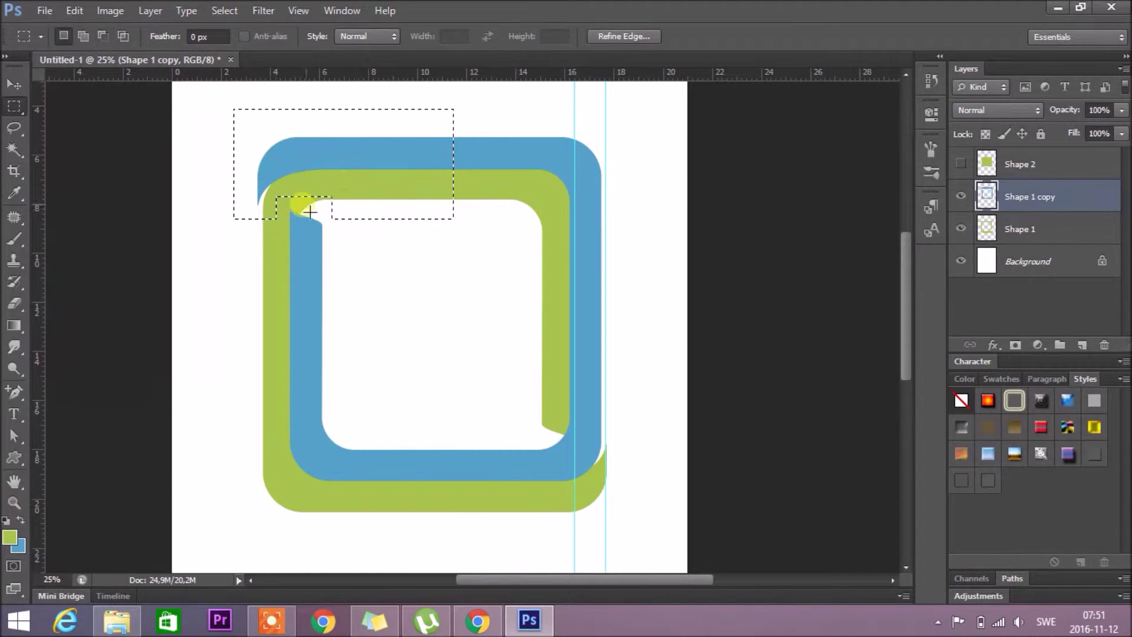
{"action": "left_click", "coordinate": [14, 146]}
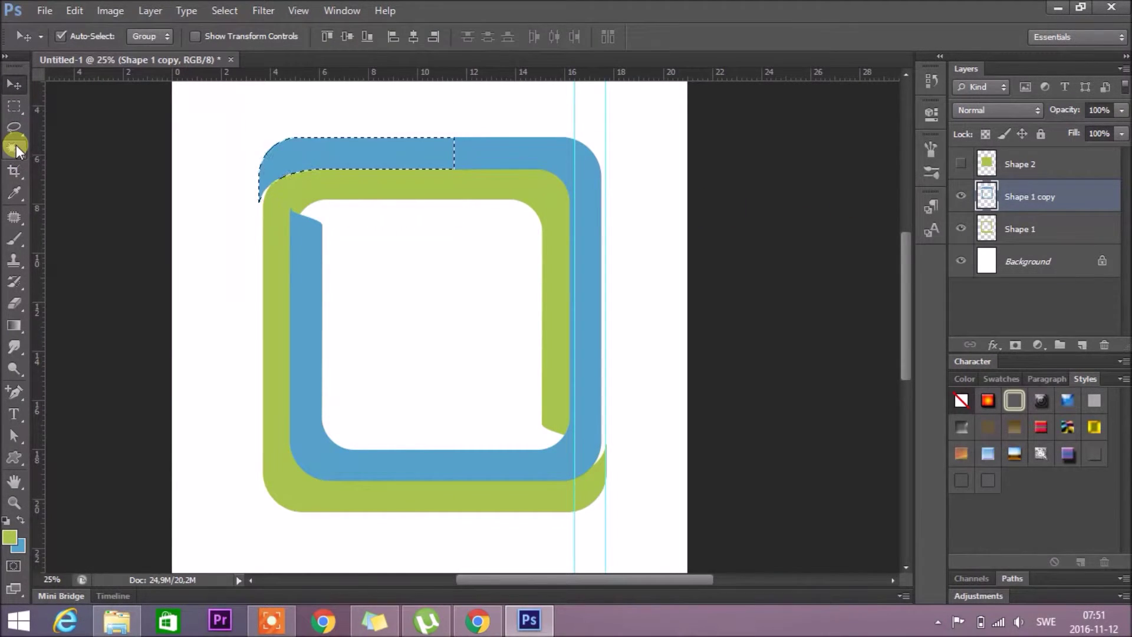
{"action": "left_click_drag", "start_coordinate": [41, 148], "coordinate": [270, 162]}
{"action": "key", "text": "ctrl+d"}
Select the blue frame's bottom-right area, excluding the inner corner, and make green Shape 1 active
{"action": "key", "text": "m"}
{"action": "left_click_drag", "start_coordinate": [390, 428], "coordinate": [642, 528]}
{"action": "left_click_drag", "start_coordinate": [527, 399], "coordinate": [592, 455]}
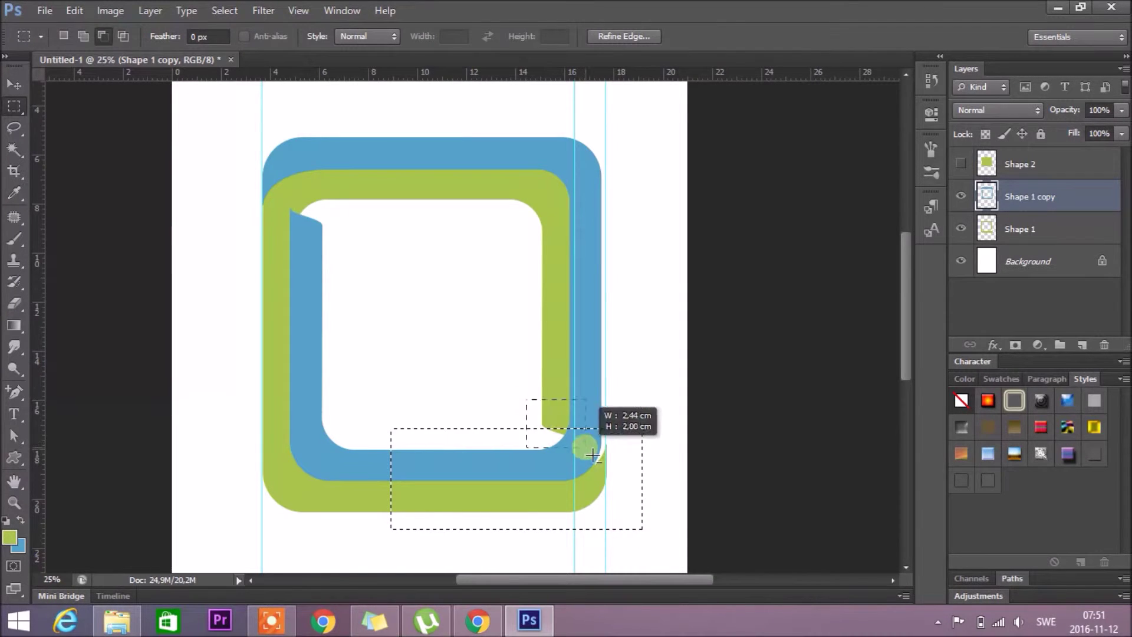
{"action": "left_click", "coordinate": [1051, 230]}
{"action": "key", "text": "v"}
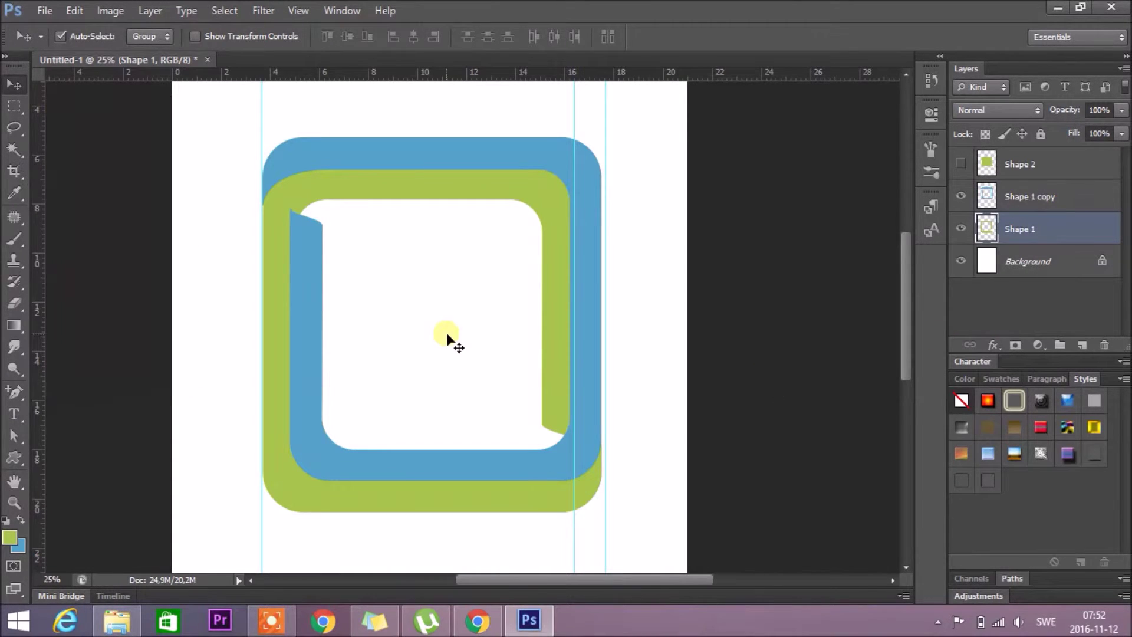
{"action": "scroll", "coordinate": [453, 338], "scroll_direction": "down", "scroll_amount": 1}
{"action": "scroll", "coordinate": [501, 348], "scroll_direction": "up", "scroll_amount": 1}
Marquee part of the green frame's right side and stretch the selection past the frames' bottom
{"action": "key", "text": "m"}
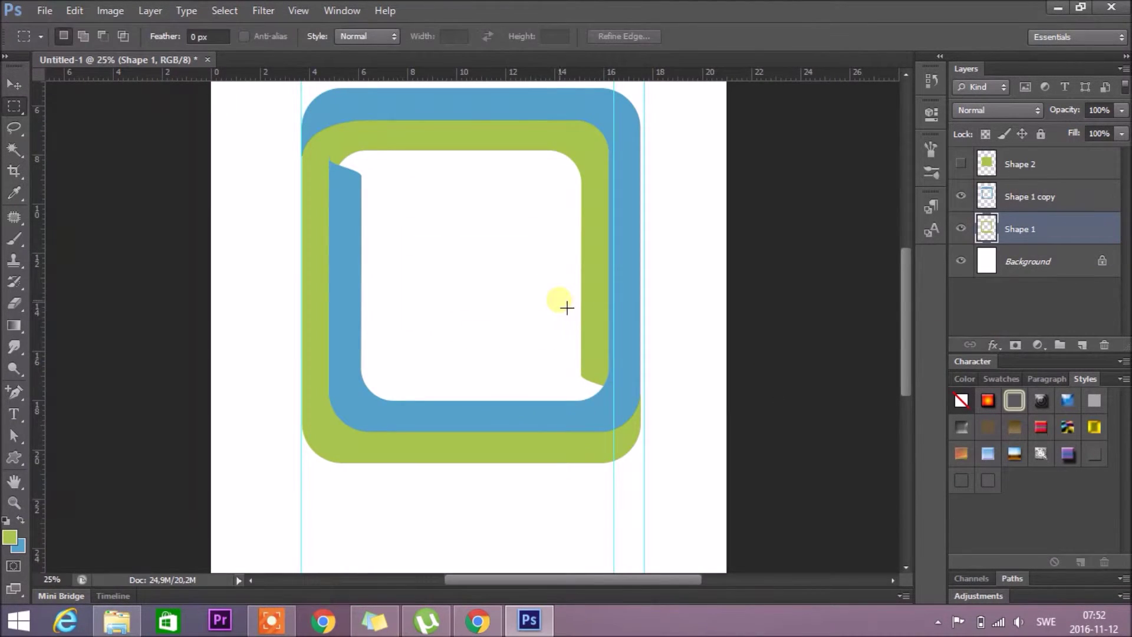
{"action": "left_click_drag", "start_coordinate": [559, 300], "coordinate": [621, 413]}
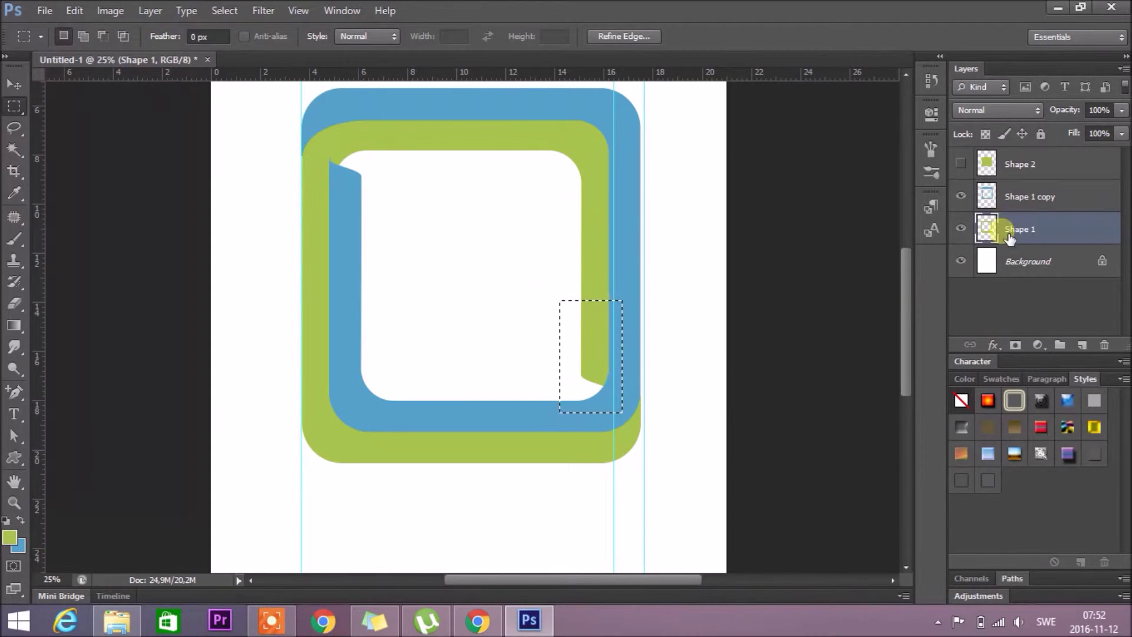
{"action": "key", "text": "ctrl+t"}
{"action": "left_click_drag", "start_coordinate": [590, 413], "coordinate": [589, 462]}
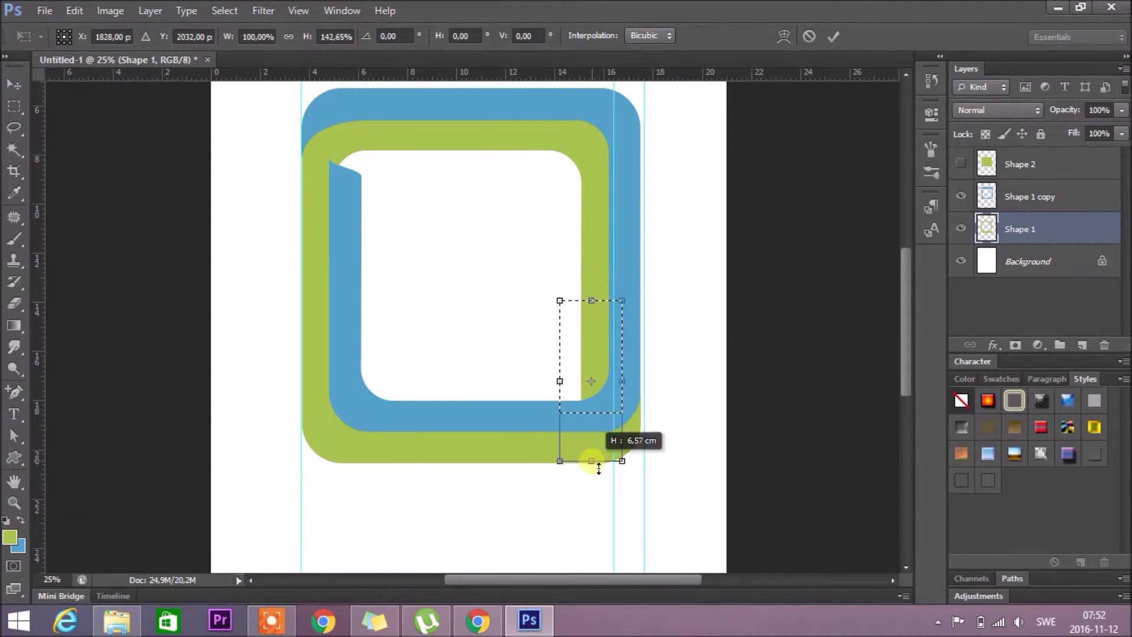
{"action": "key", "text": "Return"}
Erase the stray blue from the green top-left corner using a smaller eraser brush
{"action": "key", "text": "e"}
{"action": "key", "text": "ctrl+plus"}
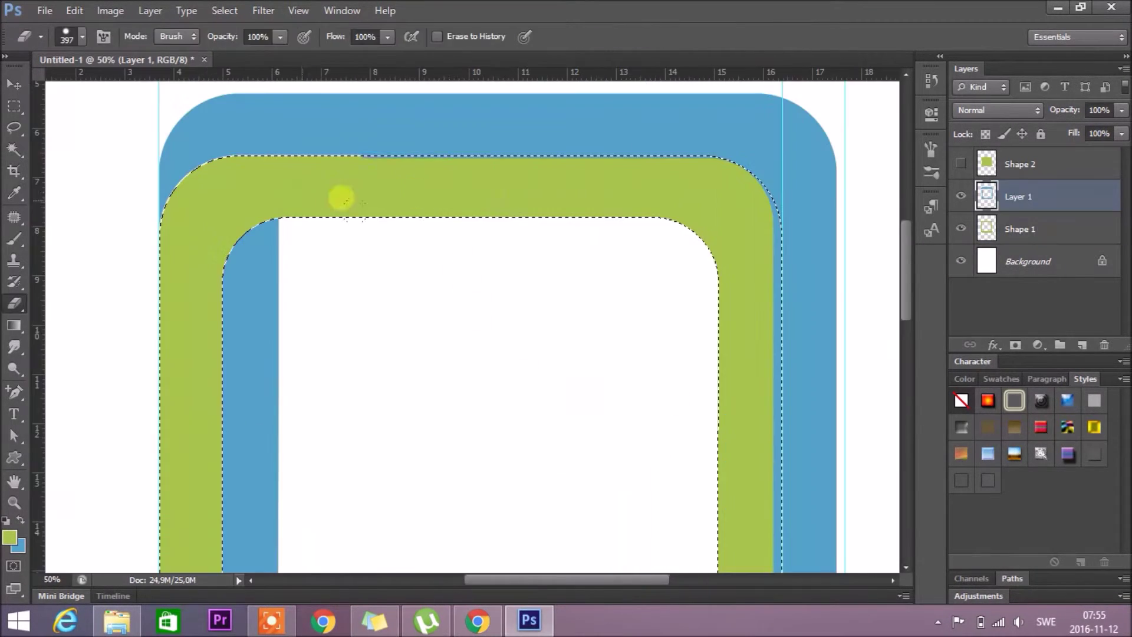
{"action": "scroll", "coordinate": [733, 387], "scroll_direction": "down", "scroll_amount": 3}
{"action": "left_click_drag", "start_coordinate": [712, 187], "coordinate": [708, 418]}
{"action": "left_click_drag", "start_coordinate": [605, 406], "coordinate": [713, 627]}
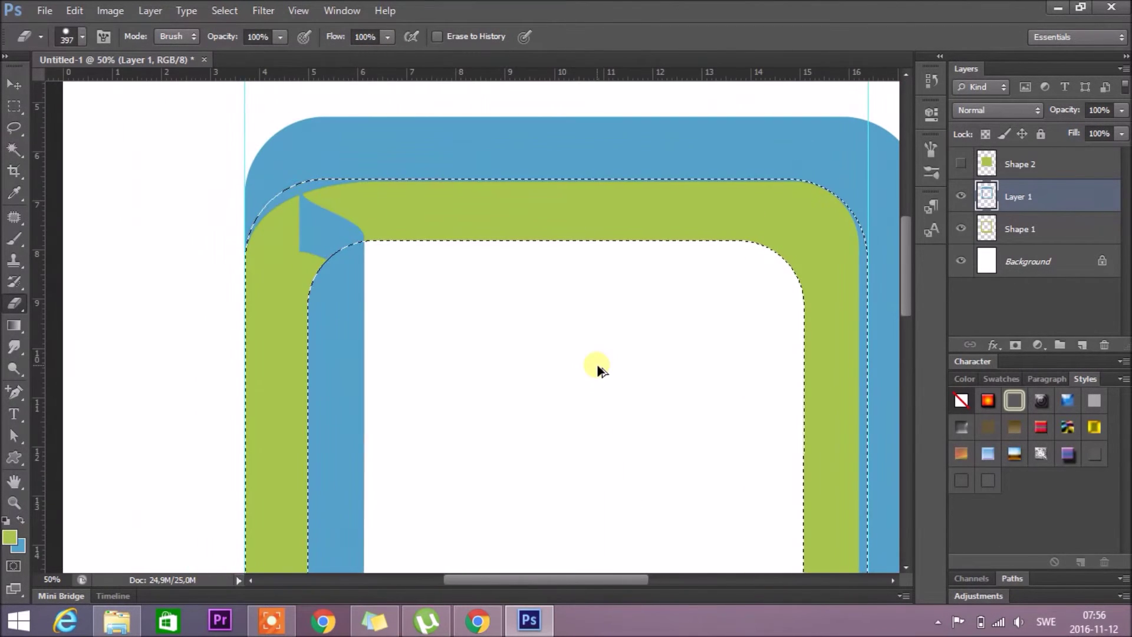
{"action": "left_click_drag", "start_coordinate": [354, 273], "coordinate": [334, 273]}
{"action": "mouse_move", "coordinate": [318, 227]}
{"action": "left_mouse_down"}
{"action": "mouse_move", "coordinate": [372, 235]}
{"action": "mouse_move", "coordinate": [329, 236]}
{"action": "left_mouse_up"}
Zoom in on the top-left overlap, load the green outline, and touch up the edge with Clone Stamp
{"action": "left_click", "coordinate": [330, 238], "text": "ctrl"}
{"action": "scroll", "coordinate": [331, 238], "scroll_direction": "up", "scroll_amount": 2}
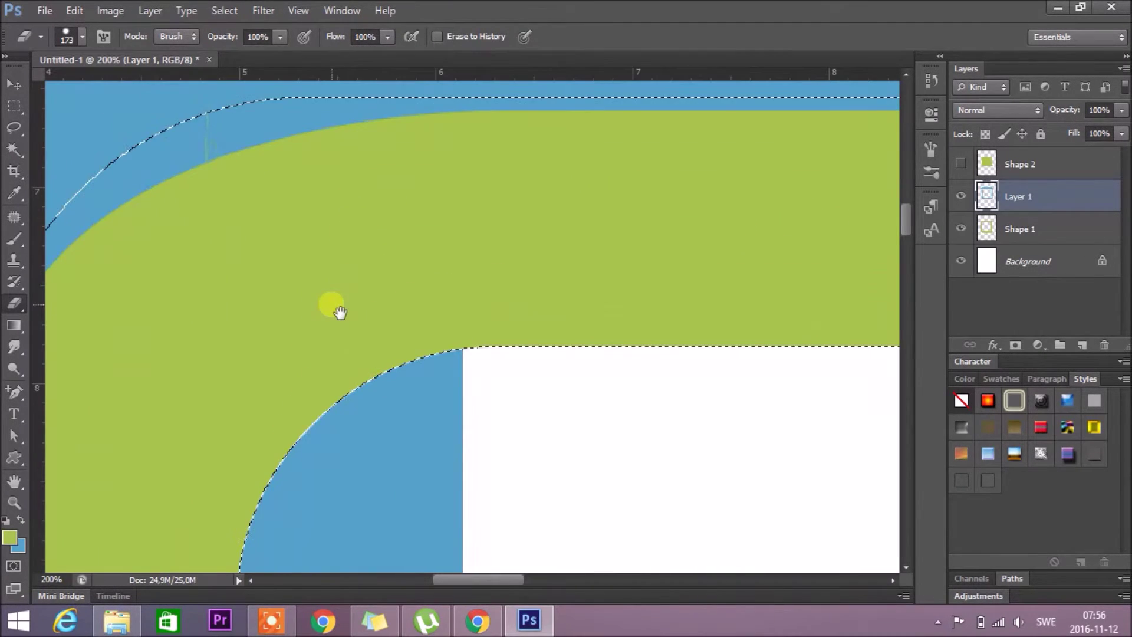
{"action": "key", "text": "ctrl+d"}
{"action": "left_click_drag", "start_coordinate": [338, 293], "coordinate": [457, 415]}
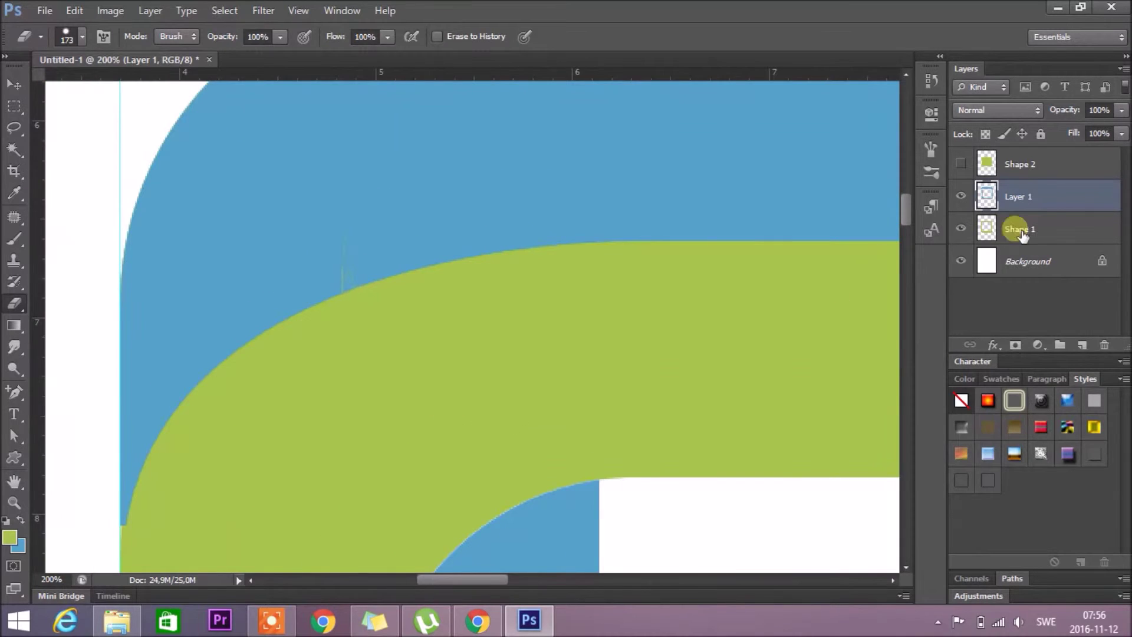
{"action": "left_click", "coordinate": [989, 199], "text": "ctrl"}
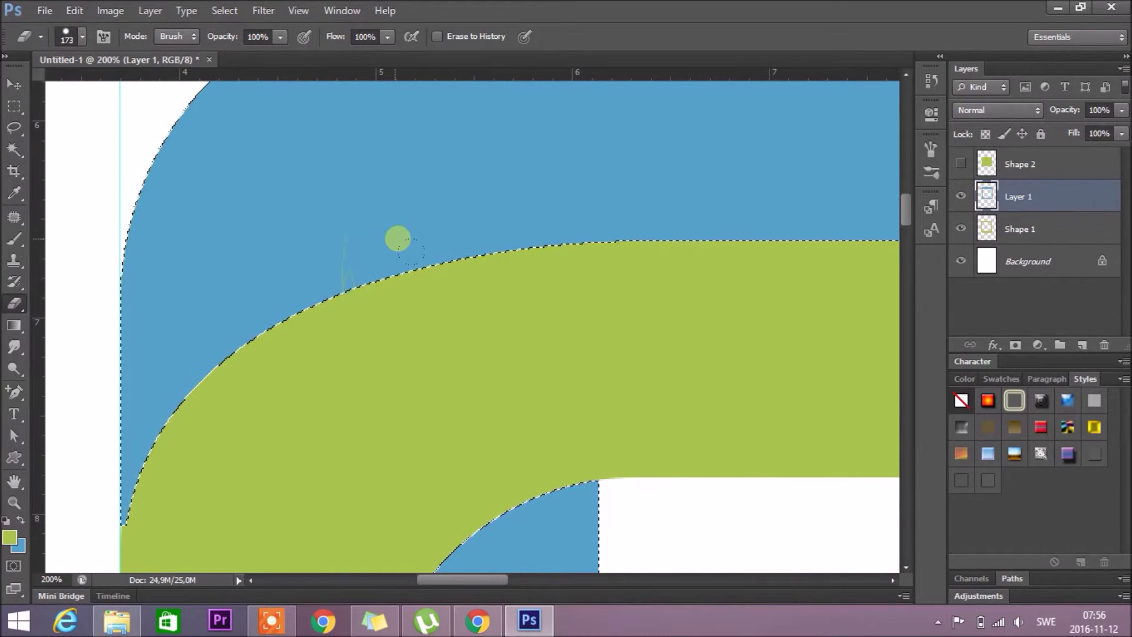
{"action": "key", "text": "s"}
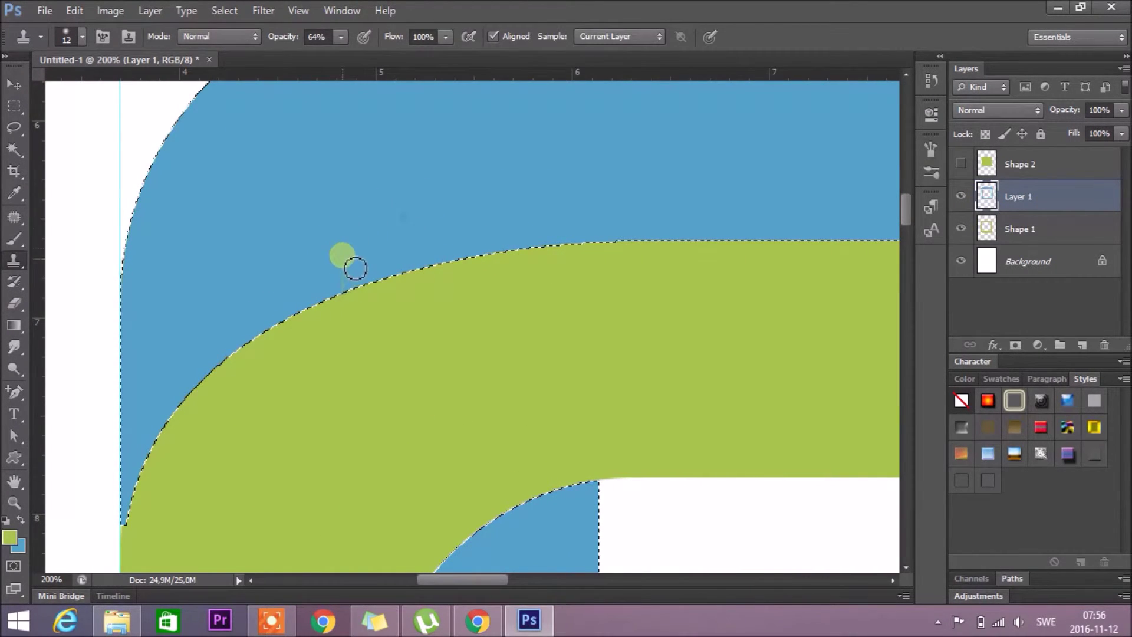
{"action": "key", "text": "ctrl+d"}
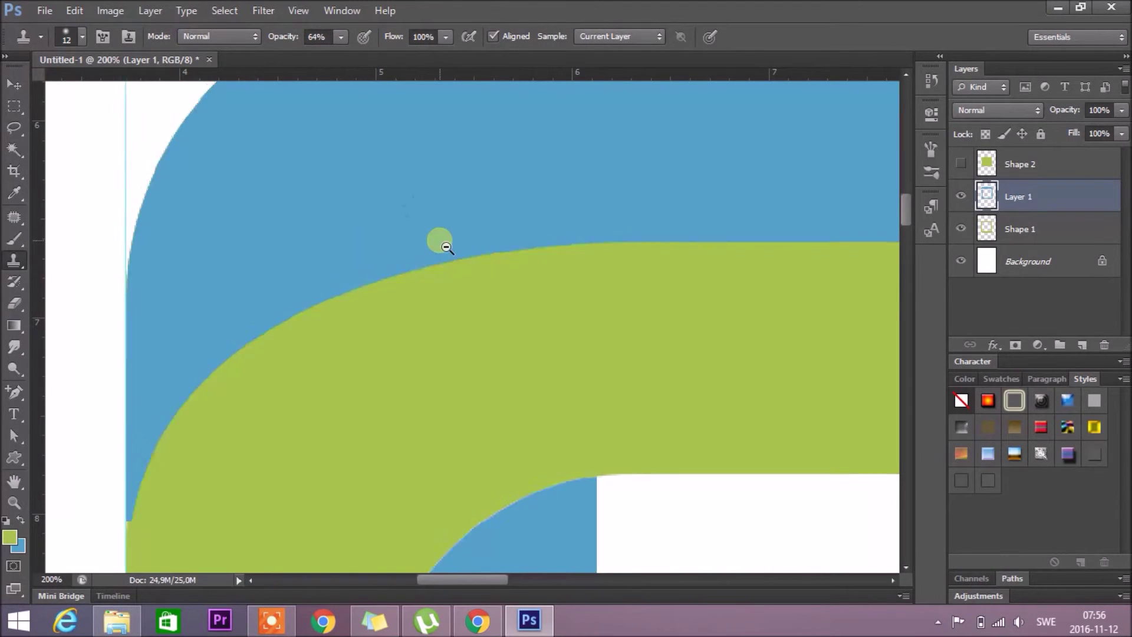
{"action": "scroll", "coordinate": [459, 275], "scroll_direction": "down", "scroll_amount": 5}
{"action": "scroll", "coordinate": [459, 275], "scroll_direction": "down", "scroll_amount": 1}
{"action": "scroll", "coordinate": [574, 363], "scroll_direction": "down", "scroll_amount": 1}
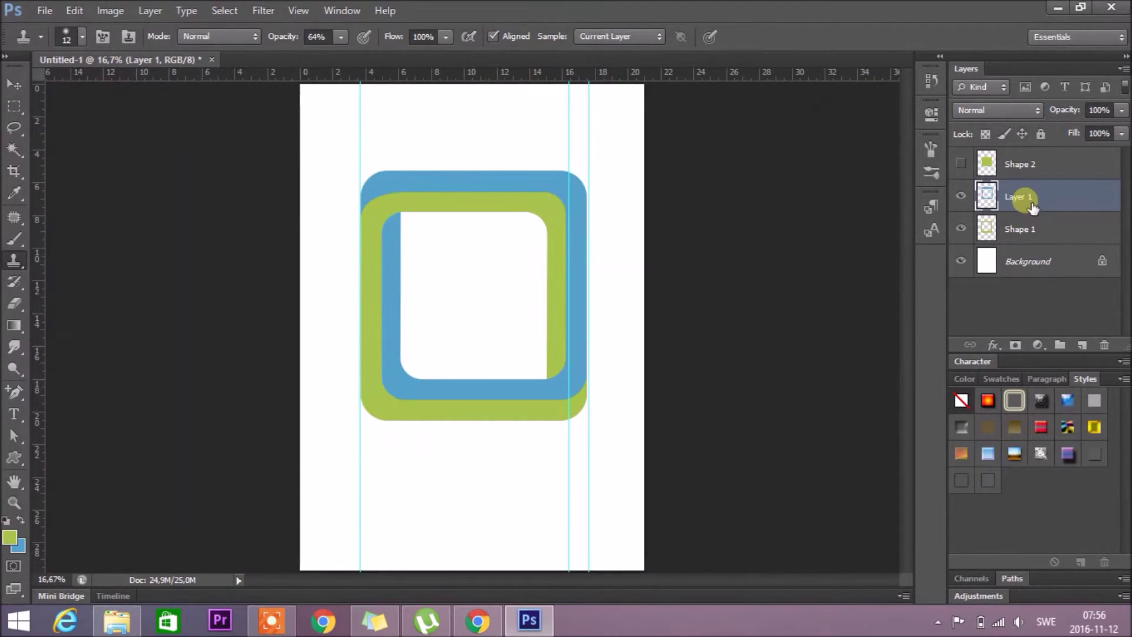
{"action": "left_click", "coordinate": [1008, 348]}
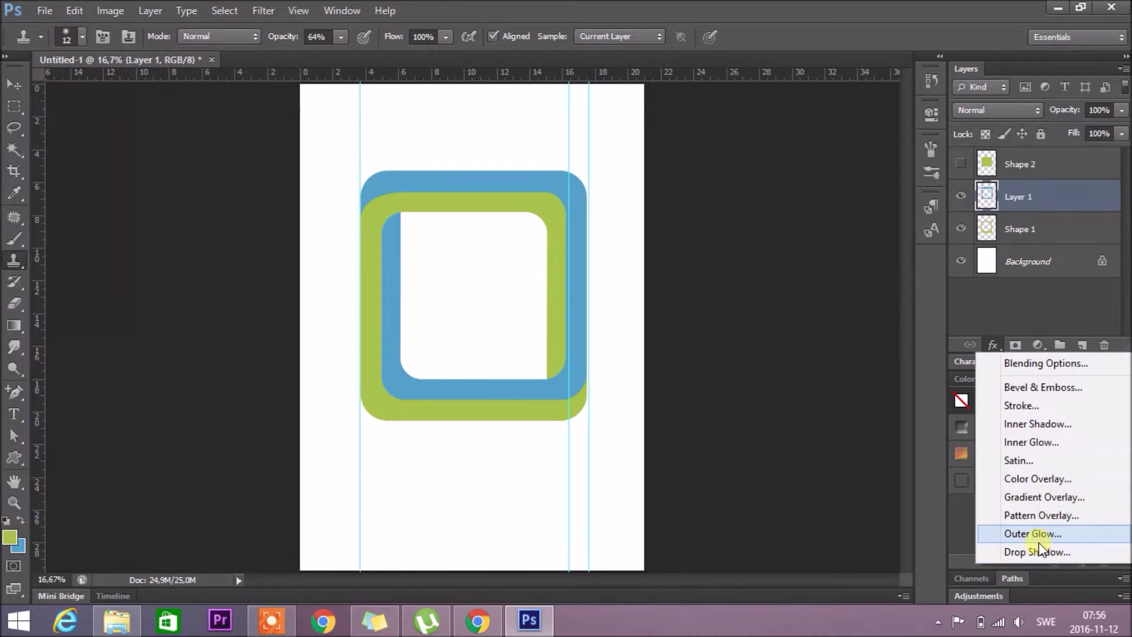
Give the blue frame an inner shadow: opacity 32%, angle -126°, distance 19 px, choke 7%, size 3 px
{"action": "left_click", "coordinate": [1044, 424]}
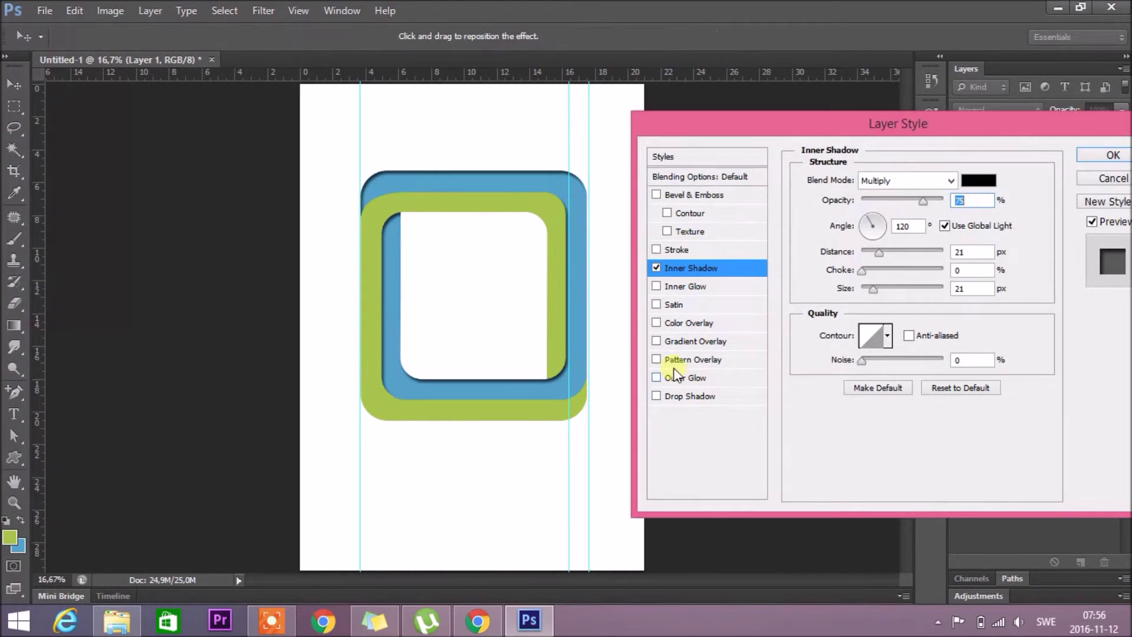
{"action": "left_click_drag", "start_coordinate": [873, 290], "coordinate": [864, 292]}
{"action": "left_click_drag", "start_coordinate": [878, 252], "coordinate": [871, 254]}
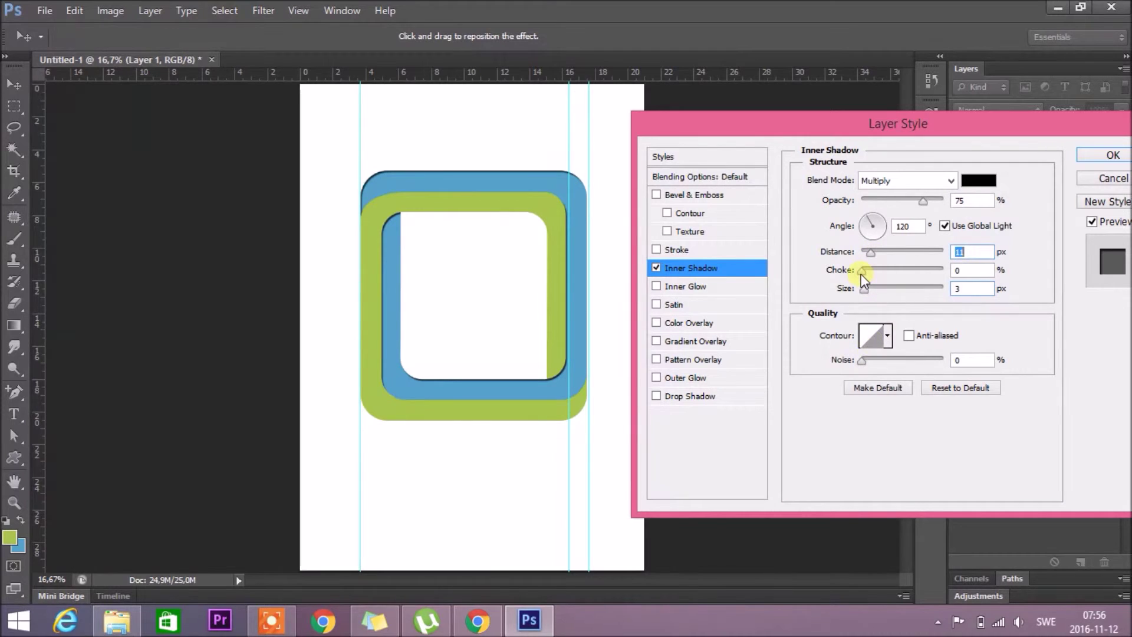
{"action": "mouse_move", "coordinate": [864, 271]}
{"action": "left_mouse_down"}
{"action": "mouse_move", "coordinate": [906, 270]}
{"action": "mouse_move", "coordinate": [867, 272]}
{"action": "left_mouse_up"}
{"action": "left_click_drag", "start_coordinate": [576, 302], "coordinate": [574, 300]}
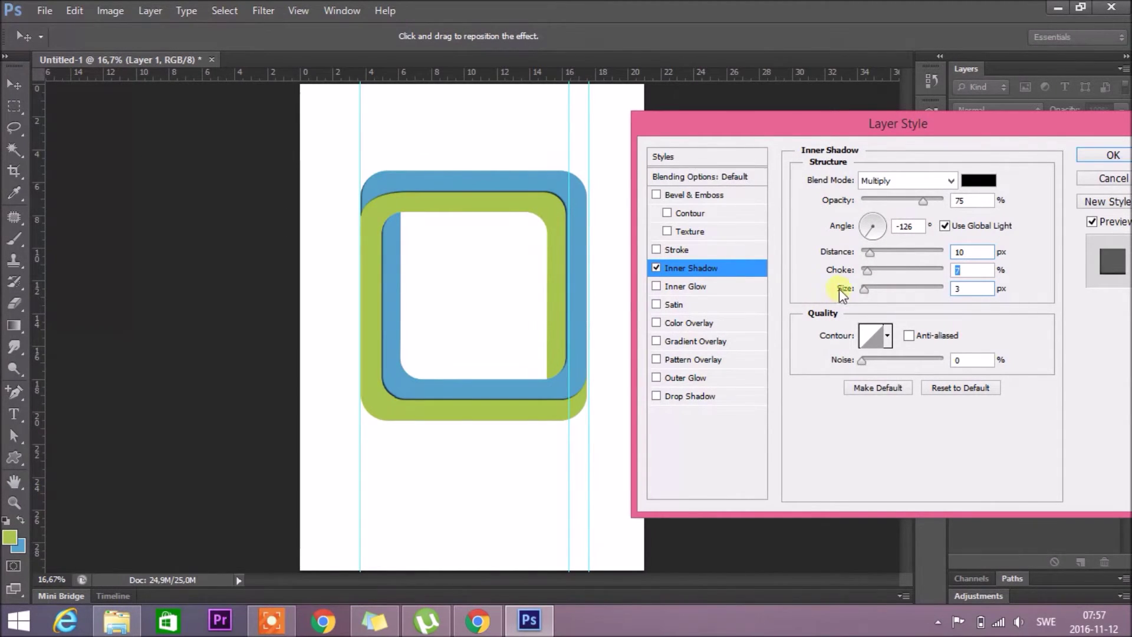
{"action": "left_click_drag", "start_coordinate": [941, 198], "coordinate": [890, 193]}
{"action": "left_click_drag", "start_coordinate": [869, 257], "coordinate": [877, 250]}
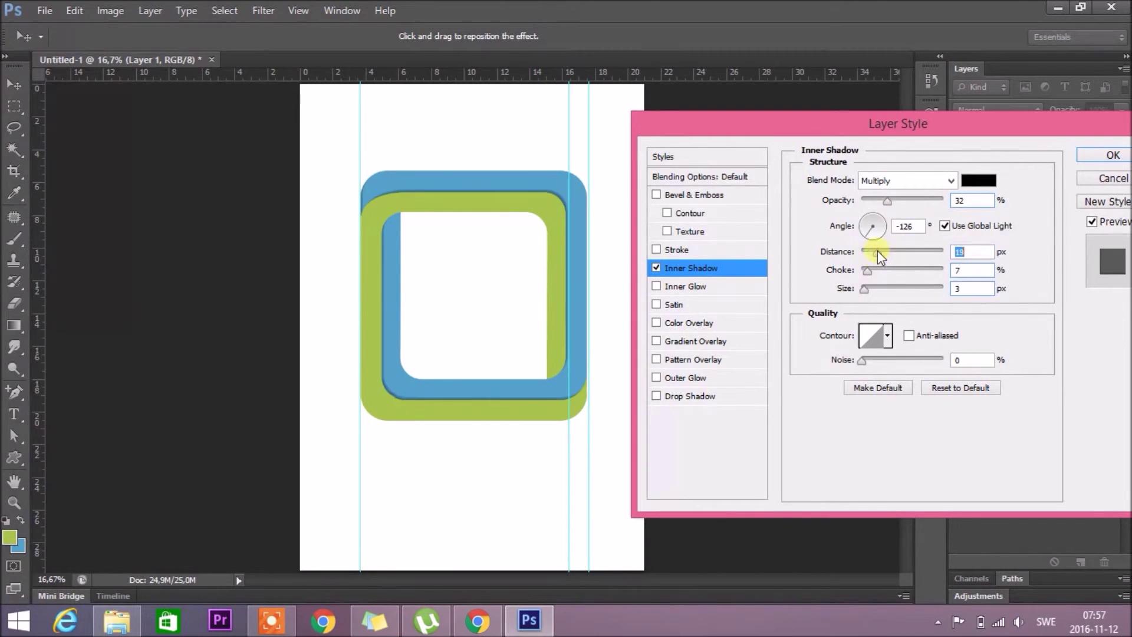
{"action": "left_click", "coordinate": [1113, 155]}
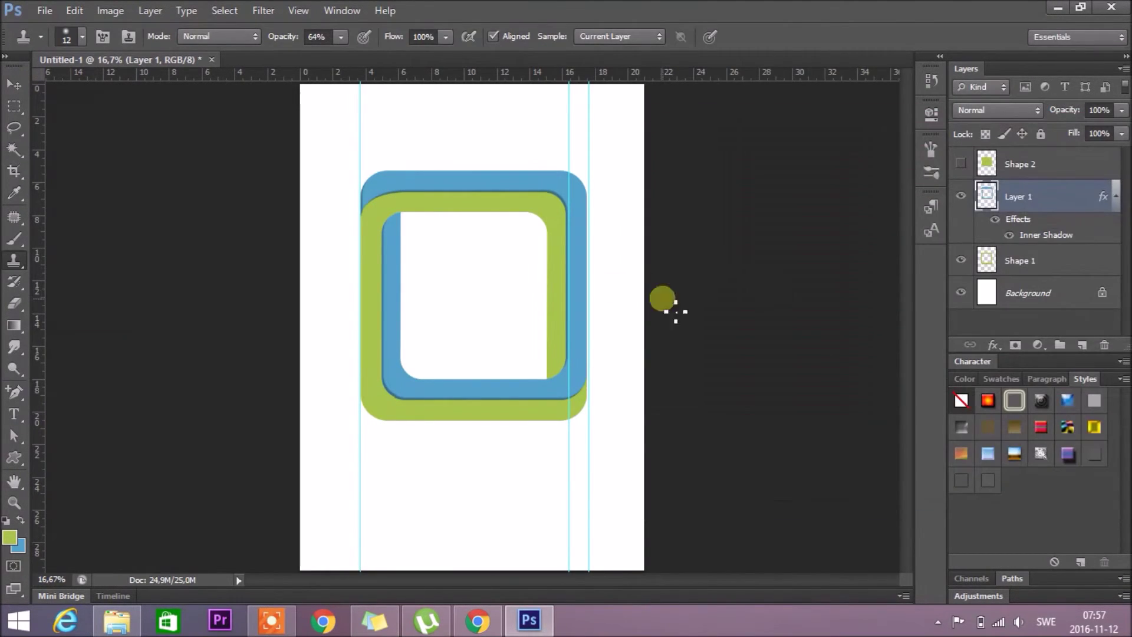
{"action": "left_click", "coordinate": [1047, 266], "text": "shift"}
Group both frames, rotate the group 135° into a diamond and scale it to about 70%
{"action": "key", "text": "ctrl+g"}
{"action": "key", "text": "ctrl+t"}
{"action": "mouse_move", "coordinate": [631, 273]}
{"action": "left_mouse_down"}
{"action": "mouse_move", "coordinate": [621, 348]}
{"action": "mouse_move", "coordinate": [578, 221]}
{"action": "left_mouse_up"}
{"action": "left_click_drag", "start_coordinate": [533, 132], "coordinate": [508, 182]}
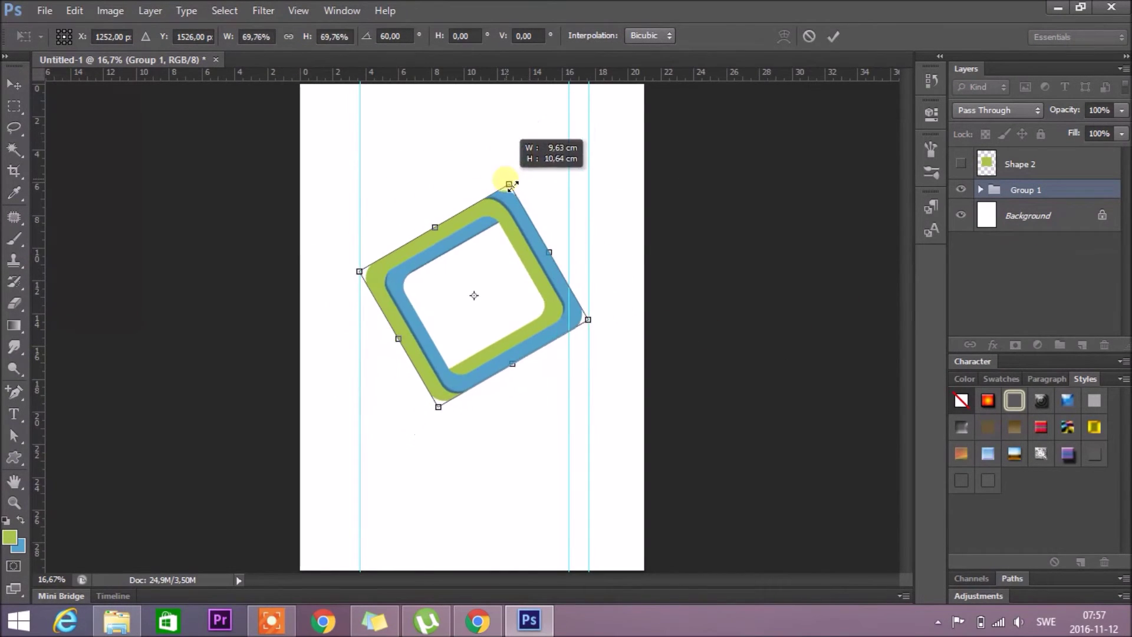
{"action": "mouse_move", "coordinate": [582, 182]}
{"action": "left_mouse_down"}
{"action": "mouse_move", "coordinate": [601, 396]}
{"action": "mouse_move", "coordinate": [612, 374]}
{"action": "left_mouse_up"}
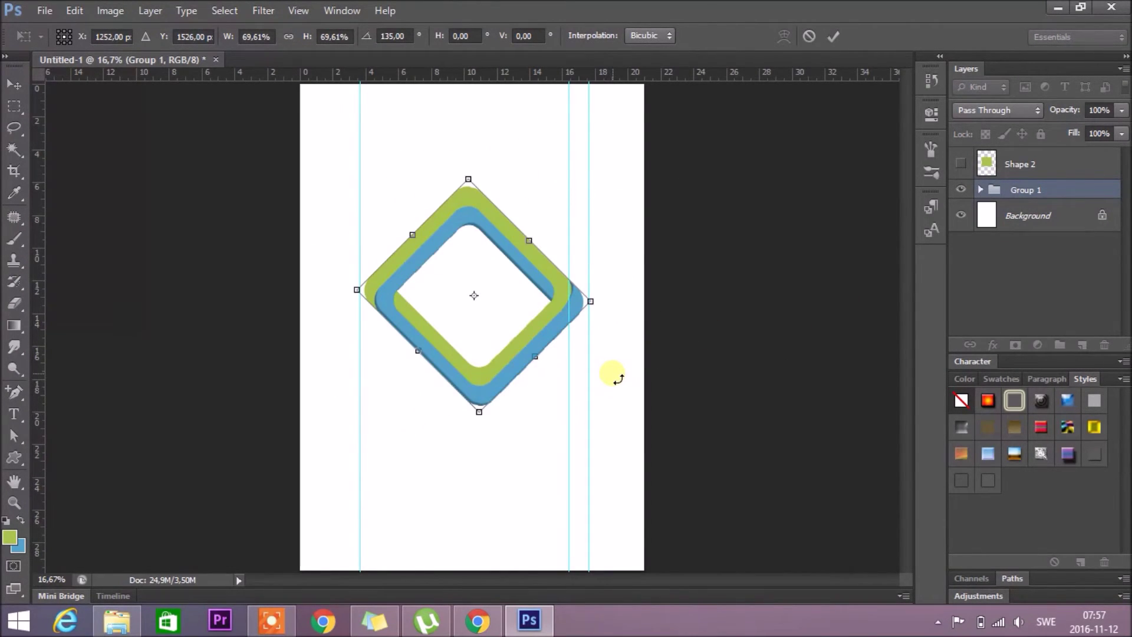
{"action": "key", "text": "Return"}
Shrink the diamond to about 85% and dismiss the clone-stamp error message
{"action": "key", "text": "s"}
{"action": "scroll", "coordinate": [504, 440], "scroll_direction": "up", "scroll_amount": 1}
{"action": "scroll", "coordinate": [506, 437], "scroll_direction": "down", "scroll_amount": 1}
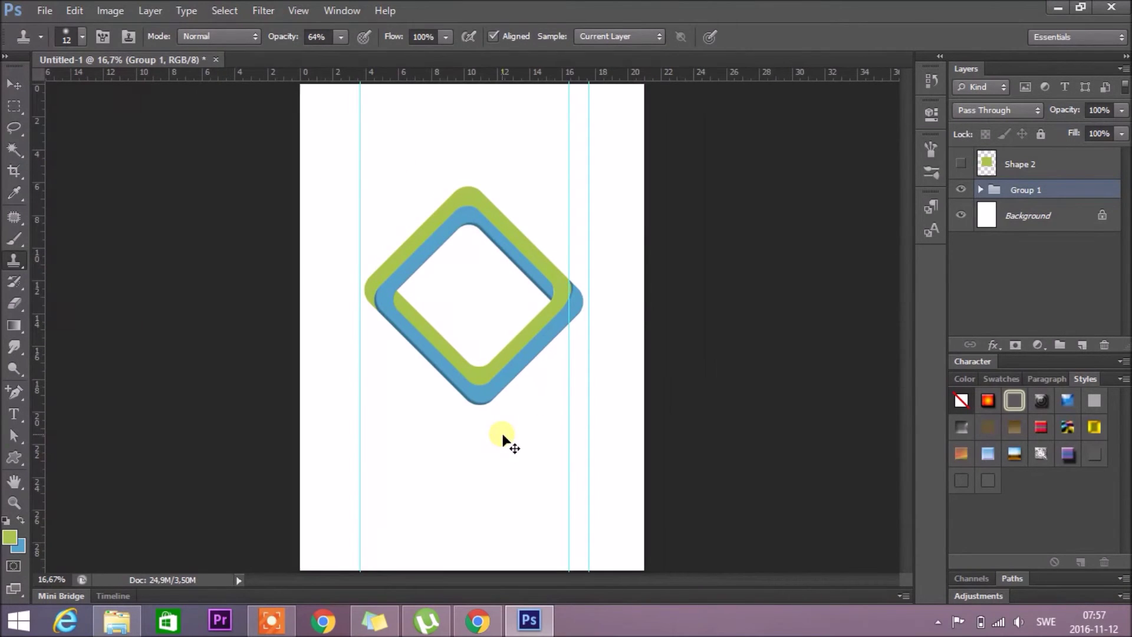
{"action": "key", "text": "ctrl+t"}
{"action": "left_click_drag", "start_coordinate": [584, 185], "coordinate": [560, 194]}
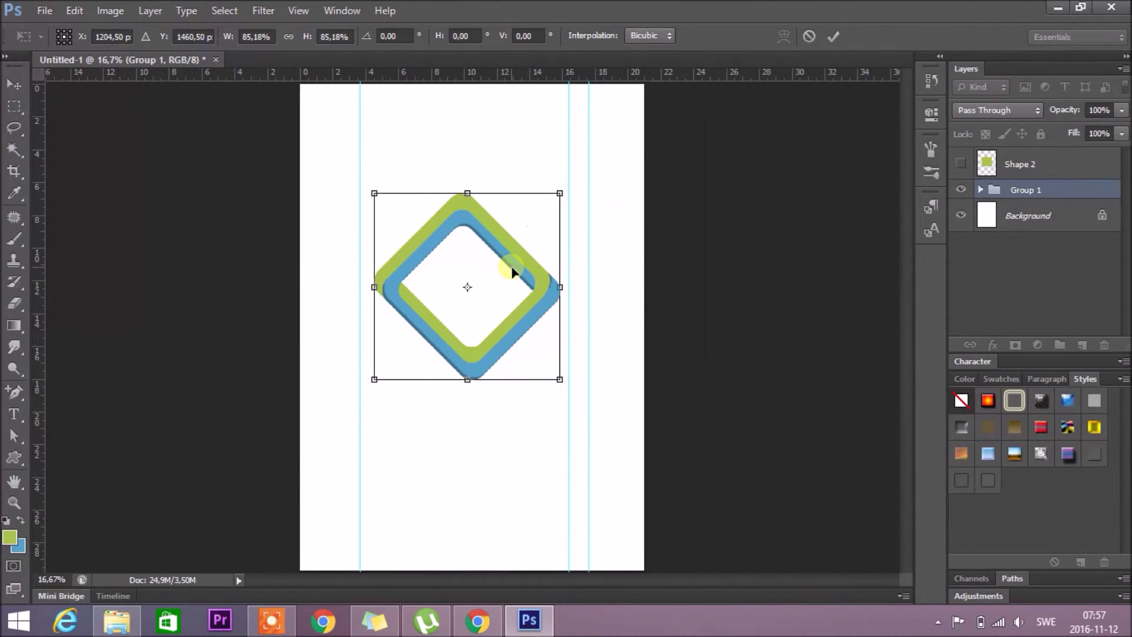
{"action": "key", "text": "Return"}
{"action": "left_click", "coordinate": [508, 360]}
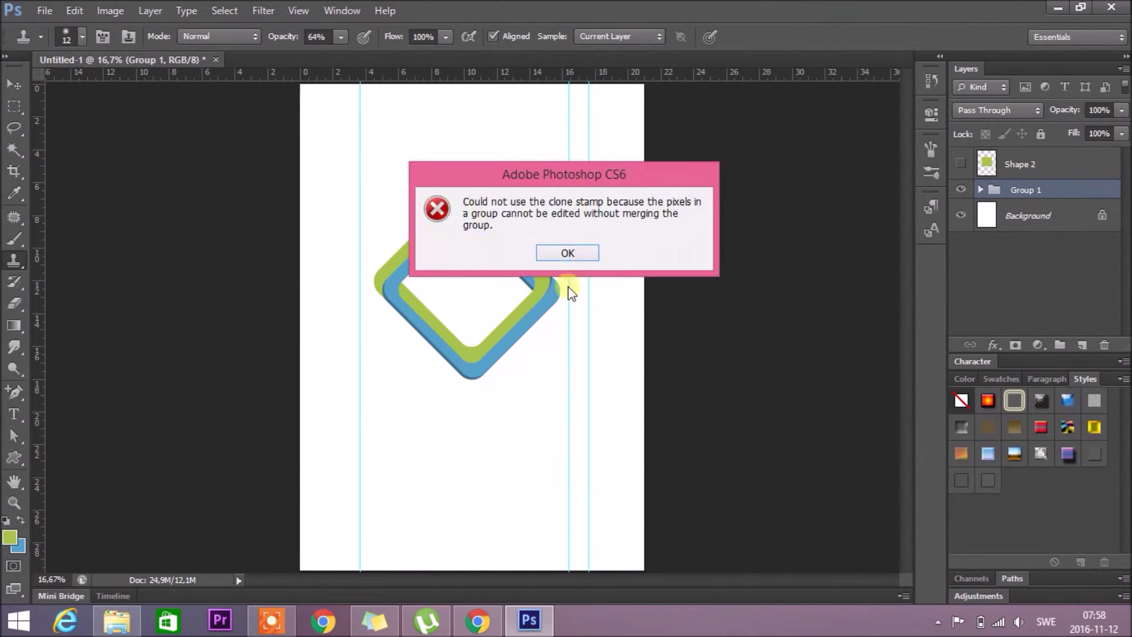
{"action": "left_click", "coordinate": [581, 257]}
{"action": "scroll", "coordinate": [518, 312], "scroll_direction": "down", "scroll_amount": 1}
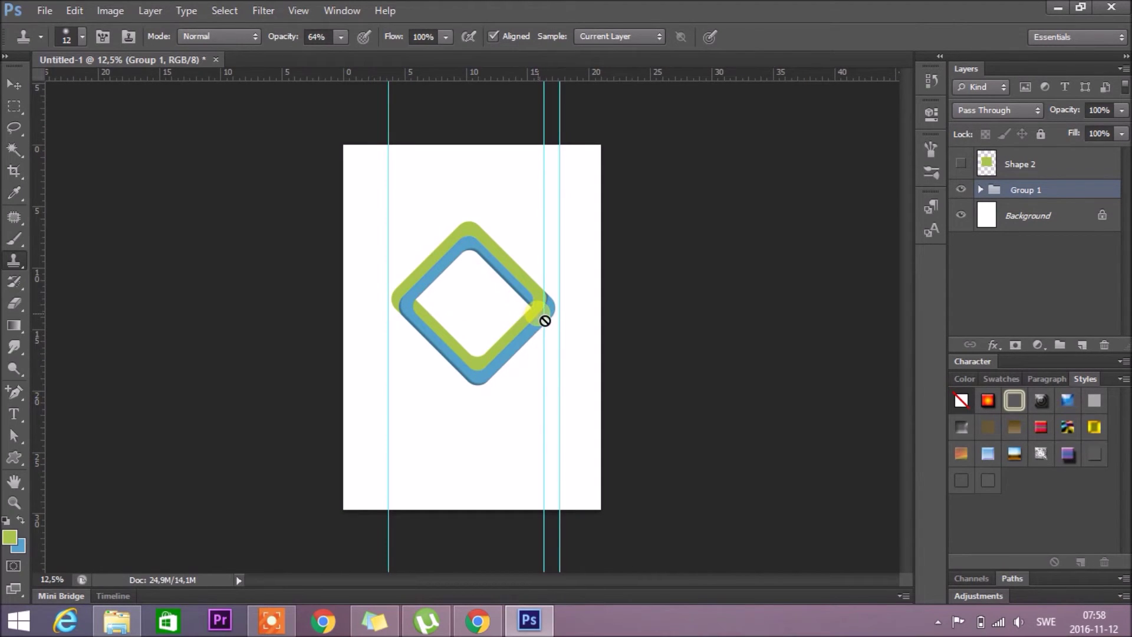
Scale the diamond down to about 86% and move it higher on the page
{"action": "left_click", "coordinate": [14, 84]}
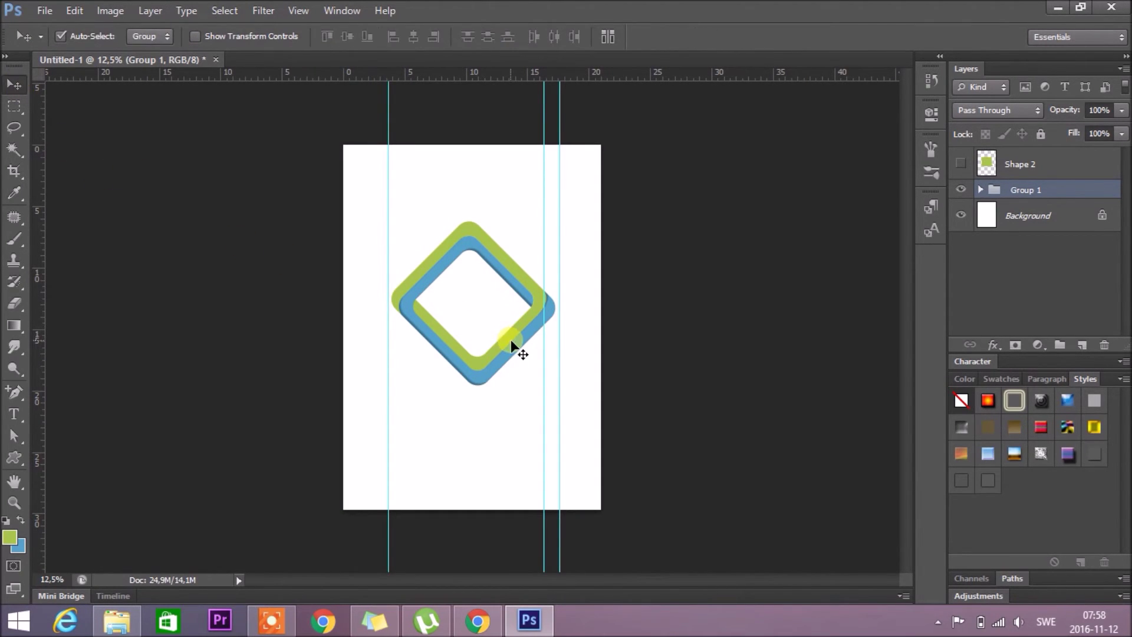
{"action": "key", "text": "ctrl+t"}
{"action": "left_click_drag", "start_coordinate": [558, 219], "coordinate": [544, 233]}
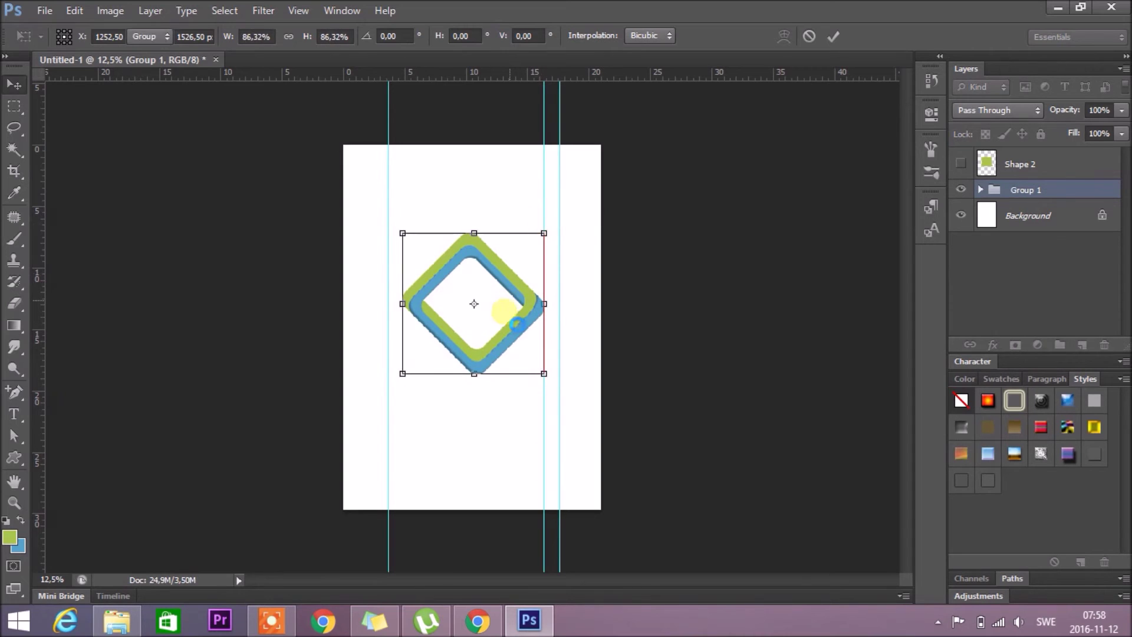
{"action": "double_click", "coordinate": [517, 324]}
{"action": "scroll", "coordinate": [480, 411], "scroll_direction": "up", "scroll_amount": 1}
{"action": "left_click_drag", "start_coordinate": [462, 355], "coordinate": [464, 357]}
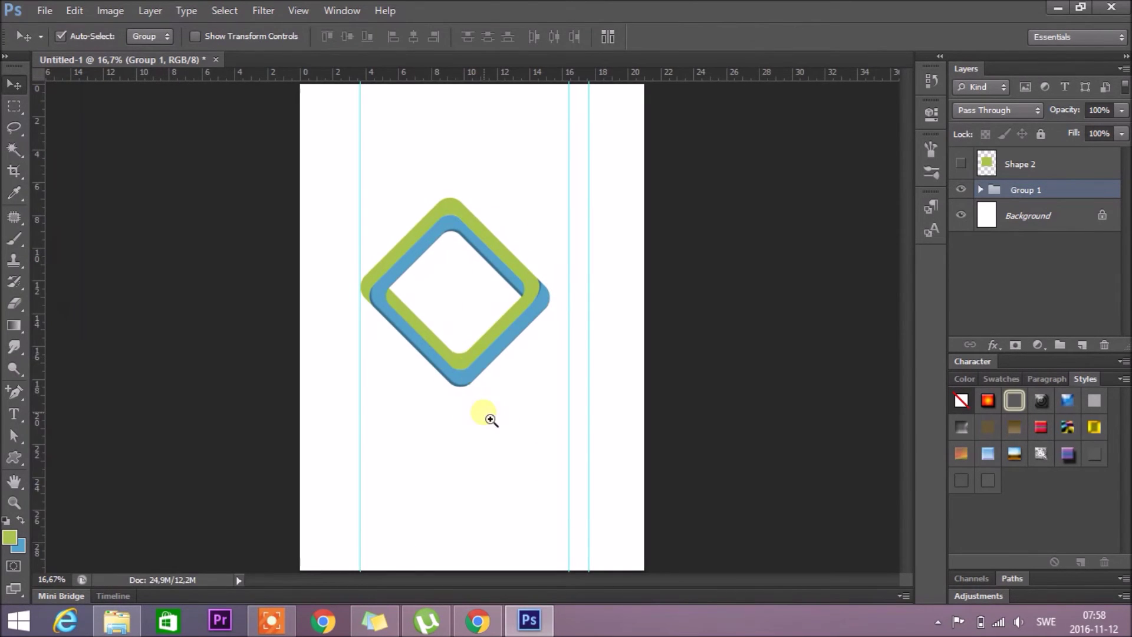
{"action": "key", "text": "ctrl+plus"}
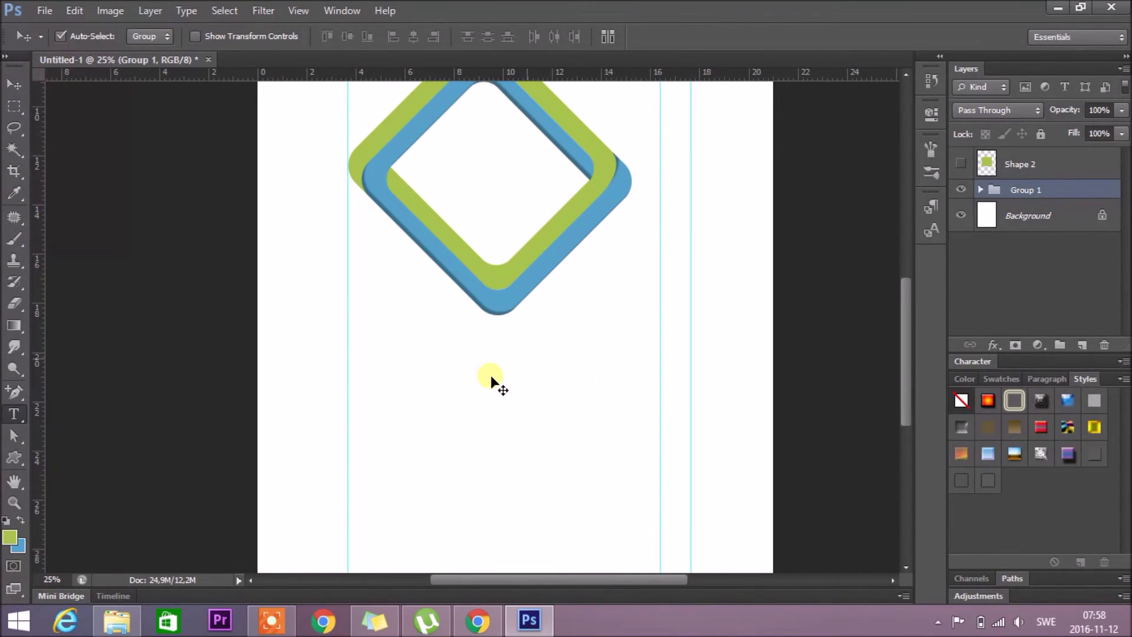
Type the text 'LGOG DESING' below the diamond, correcting the typo, and commit it
{"action": "key", "text": "t"}
{"action": "left_click", "coordinate": [416, 372]}
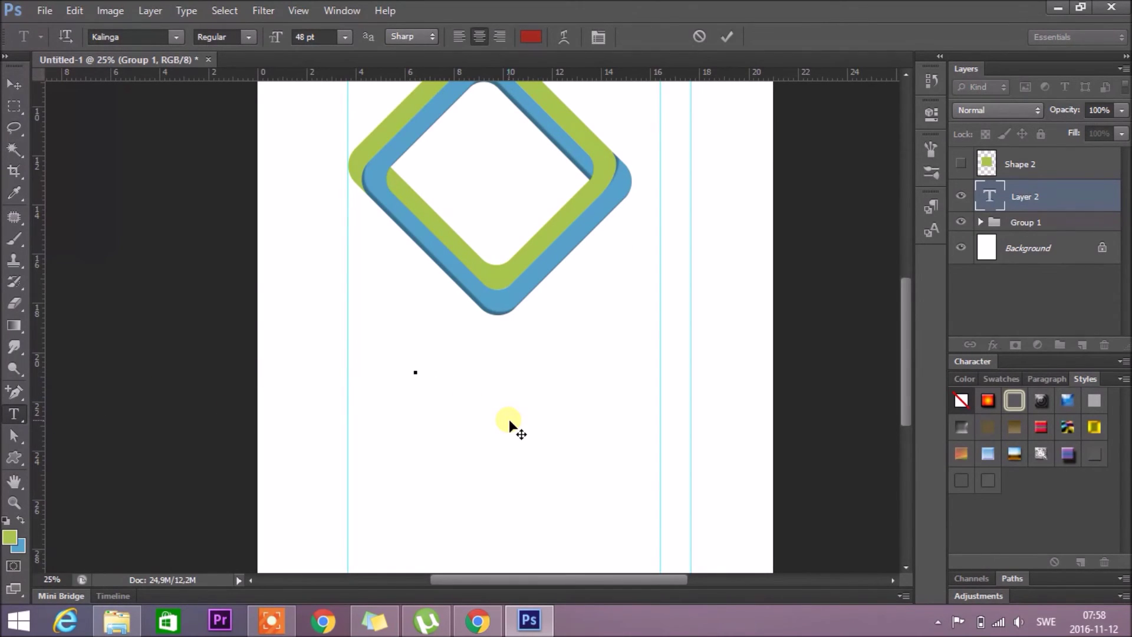
{"action": "type", "text": "LGOG DESING"}
{"action": "key", "text": "BackSpace"}
{"action": "type", "text": "ING"}
{"action": "key", "text": "ctrl+a"}
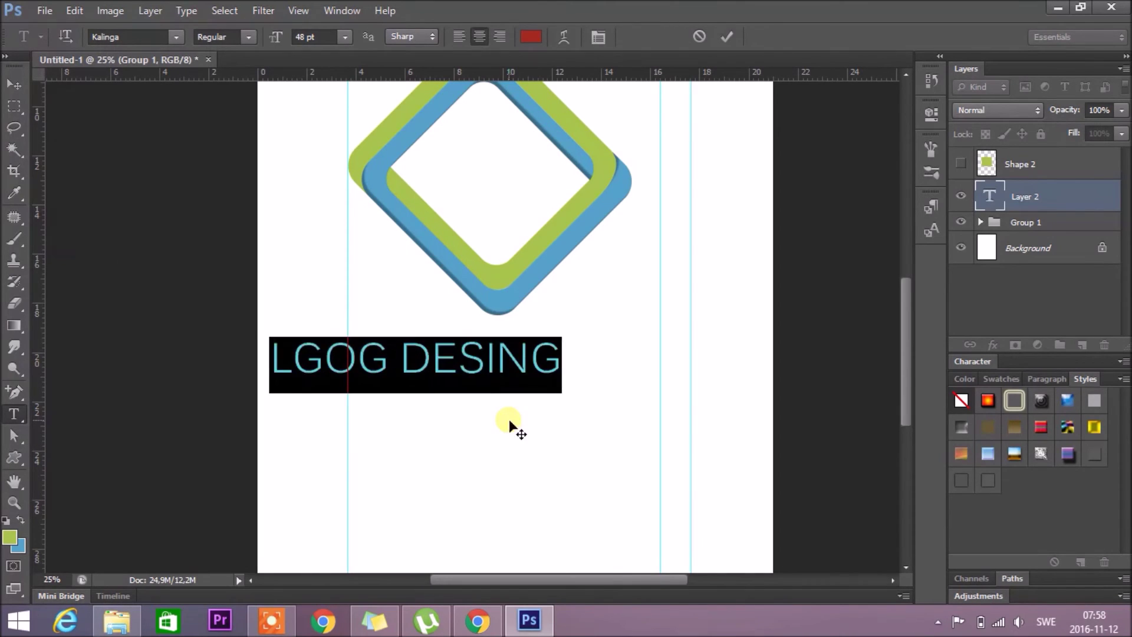
{"action": "left_click_drag", "start_coordinate": [509, 419], "coordinate": [625, 412]}
{"action": "left_click", "coordinate": [14, 84]}
Scale the text to about 67%, centre it beneath the diamond, and view it full screen
{"action": "key", "text": "ctrl+t"}
{"action": "left_click_drag", "start_coordinate": [664, 333], "coordinate": [542, 360]}
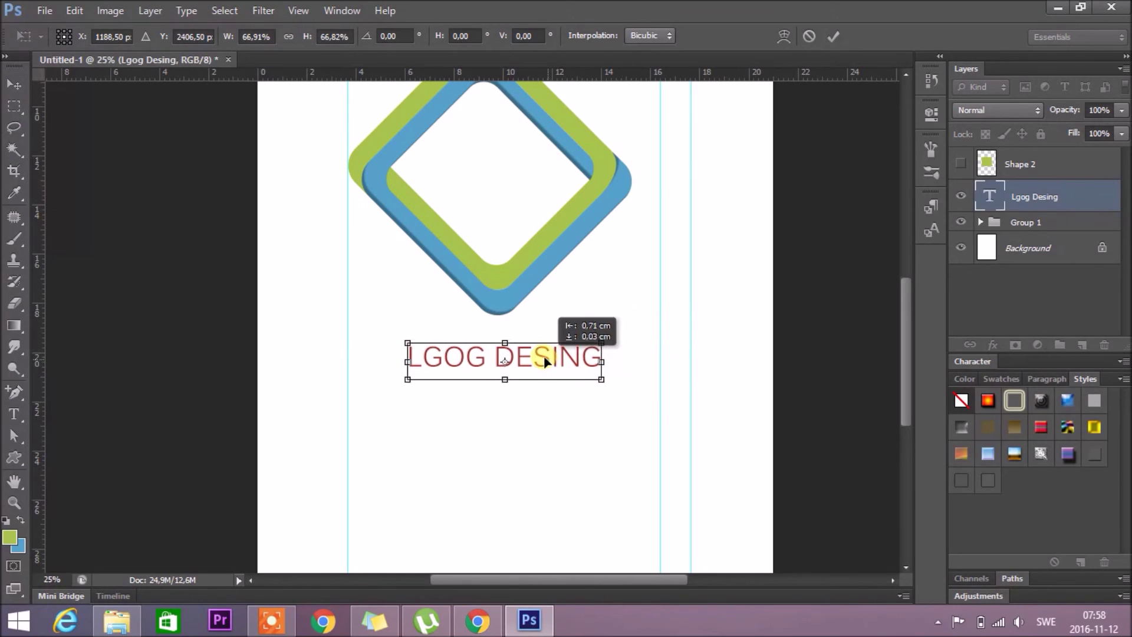
{"action": "key", "text": "Return"}
{"action": "scroll", "coordinate": [543, 405], "scroll_direction": "down", "scroll_amount": 2}
{"action": "scroll", "coordinate": [536, 400], "scroll_direction": "up", "scroll_amount": 1}
{"action": "scroll", "coordinate": [519, 389], "scroll_direction": "up", "scroll_amount": 2}
{"action": "key", "text": "f"}
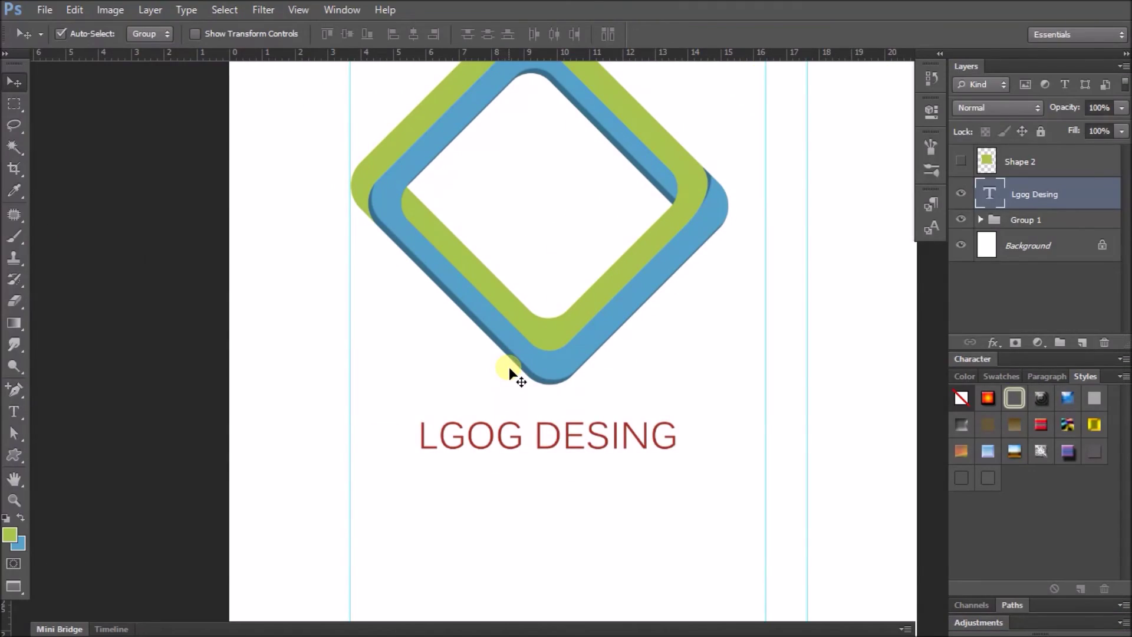